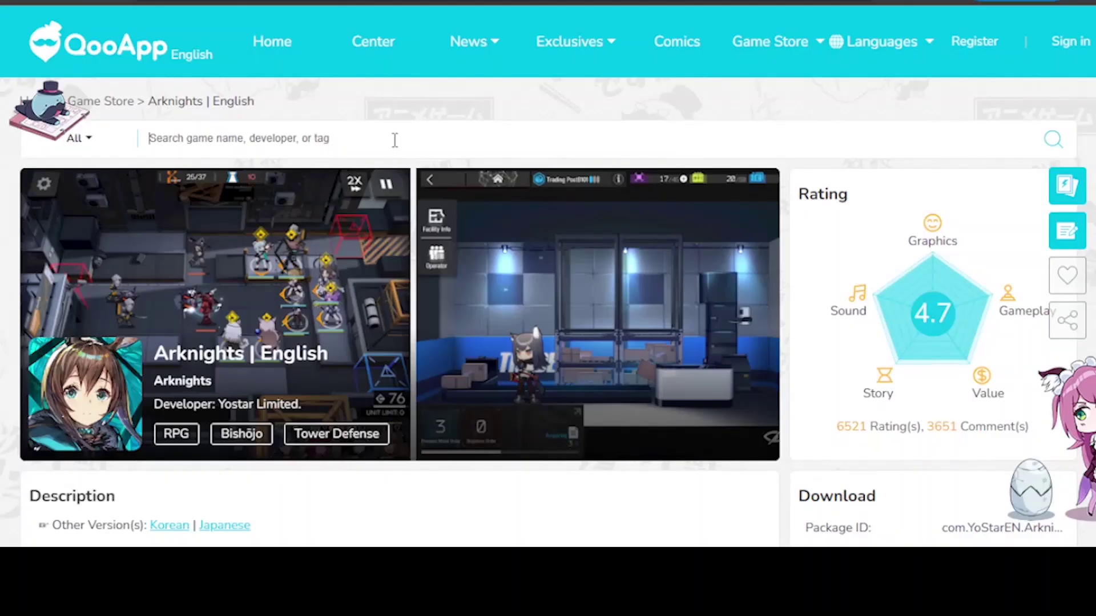
Search QooApp for konosuba and open the KonoSuba: Fantastic Days! | Japanese page's download details.
{"action": "type", "text": "kd"}
{"action": "type", "text": "nosuba"}
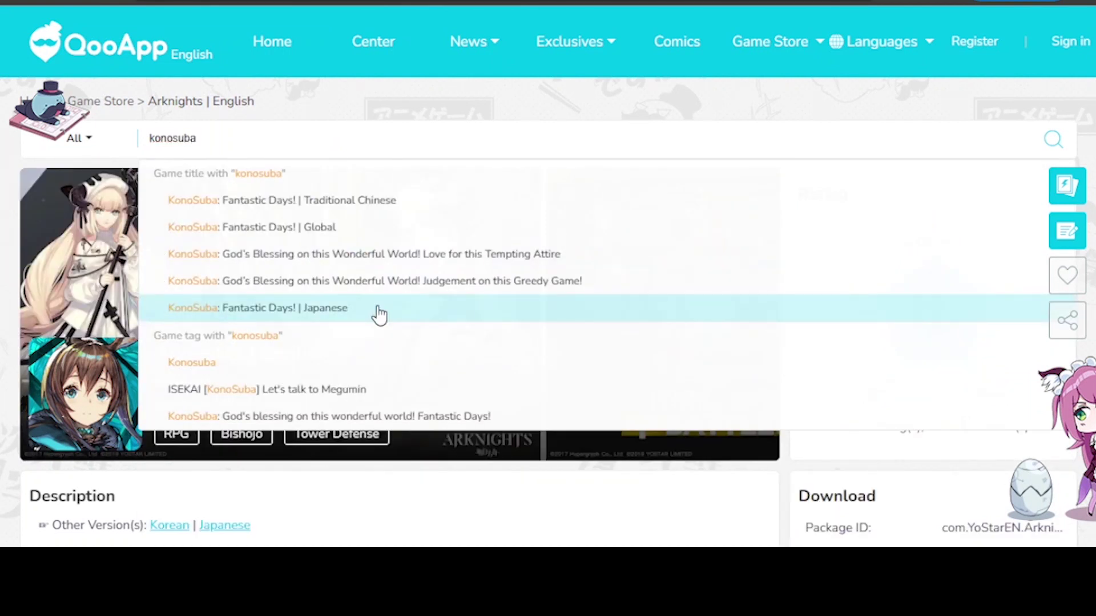
{"action": "left_click", "coordinate": [378, 314]}
{"action": "left_click", "coordinate": [365, 289]}
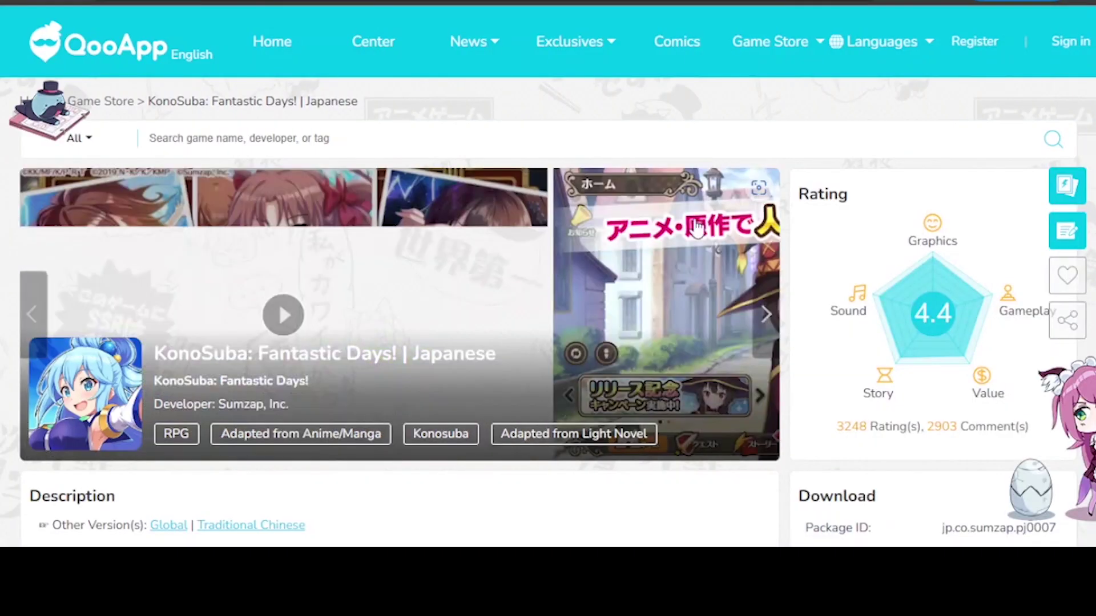
{"action": "scroll", "coordinate": [742, 234], "scroll_direction": "down", "scroll_amount": 2}
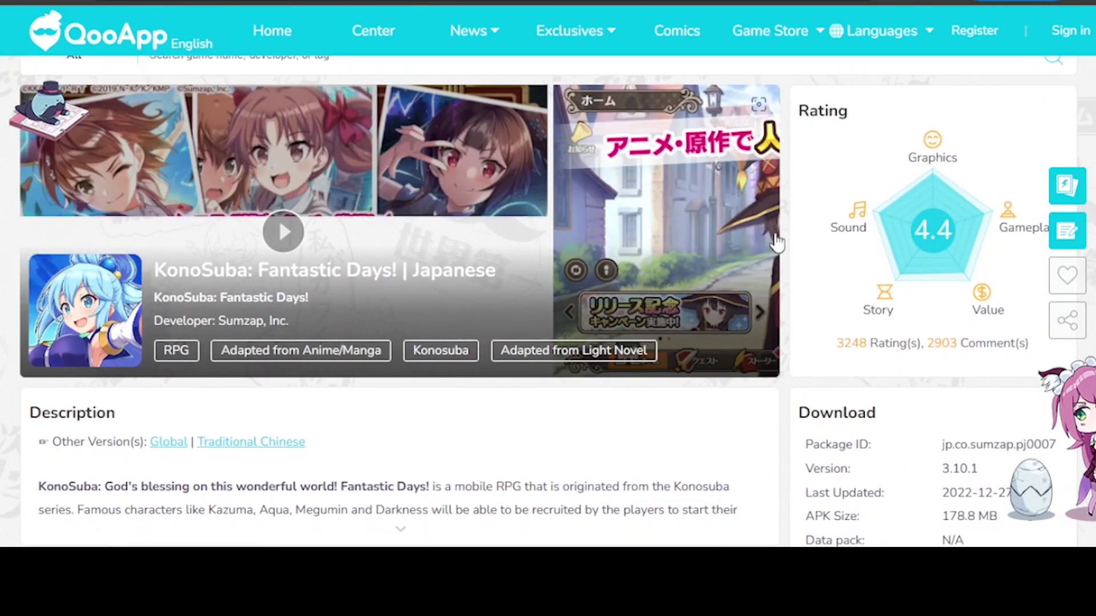
{"action": "scroll", "coordinate": [965, 294], "scroll_direction": "down", "scroll_amount": 8}
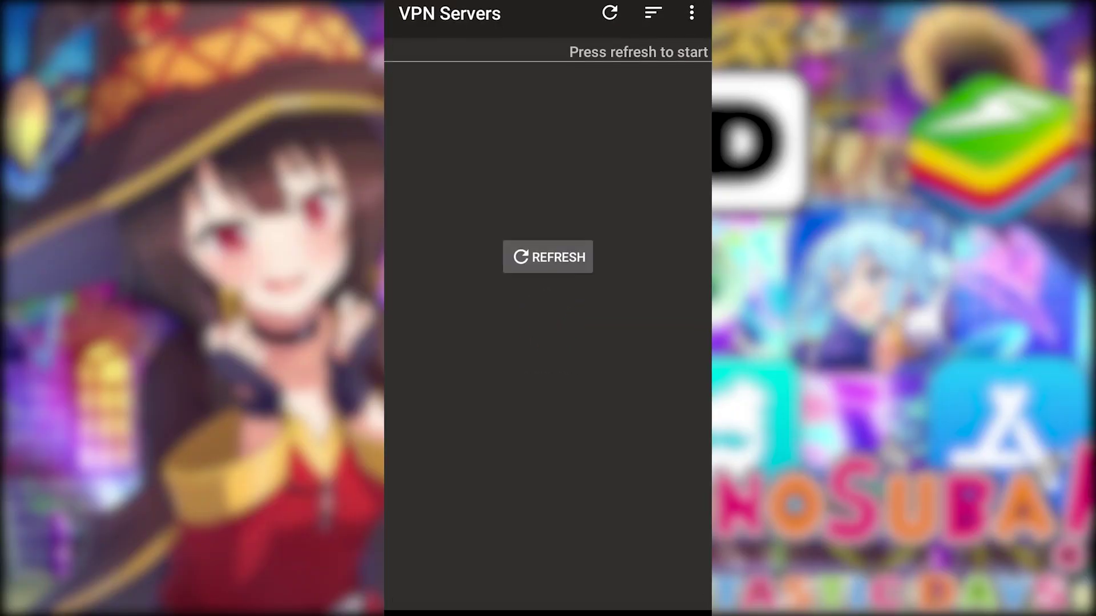
Refresh the server list, then switch the source from app proxy servers to VPN Gate.
{"action": "left_click", "coordinate": [548, 257]}
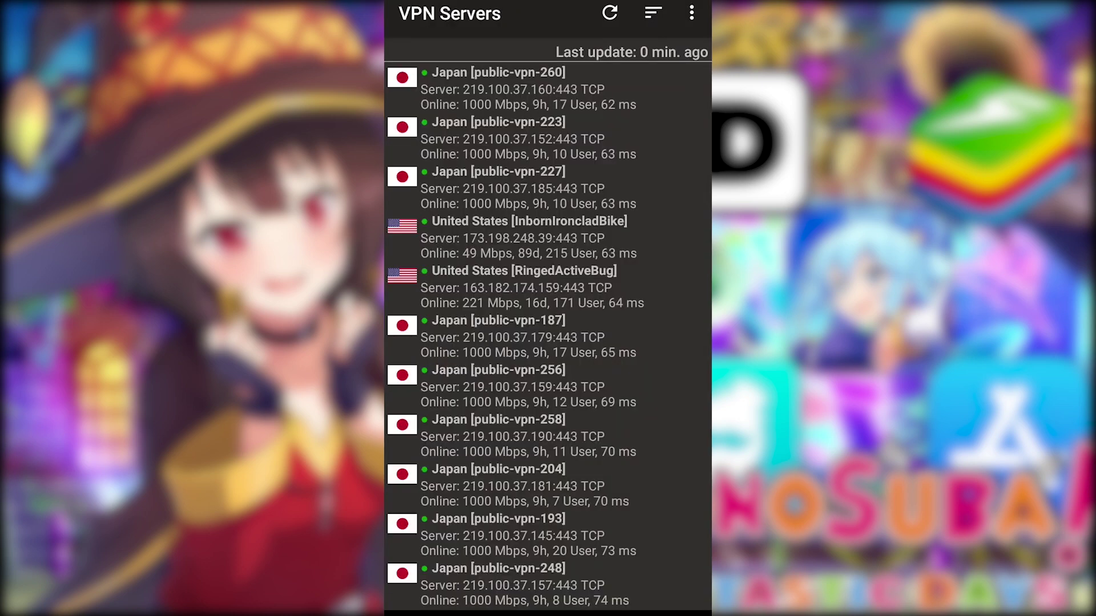
{"action": "left_click", "coordinate": [691, 12]}
{"action": "left_click", "coordinate": [571, 231]}
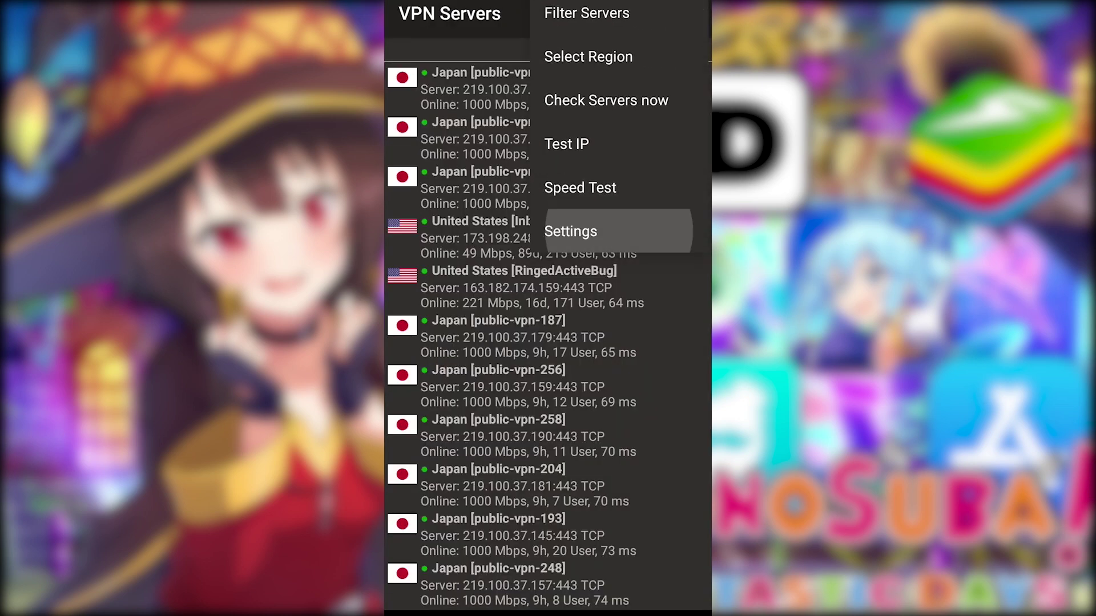
{"action": "left_click", "coordinate": [681, 315]}
{"action": "left_click", "coordinate": [680, 380]}
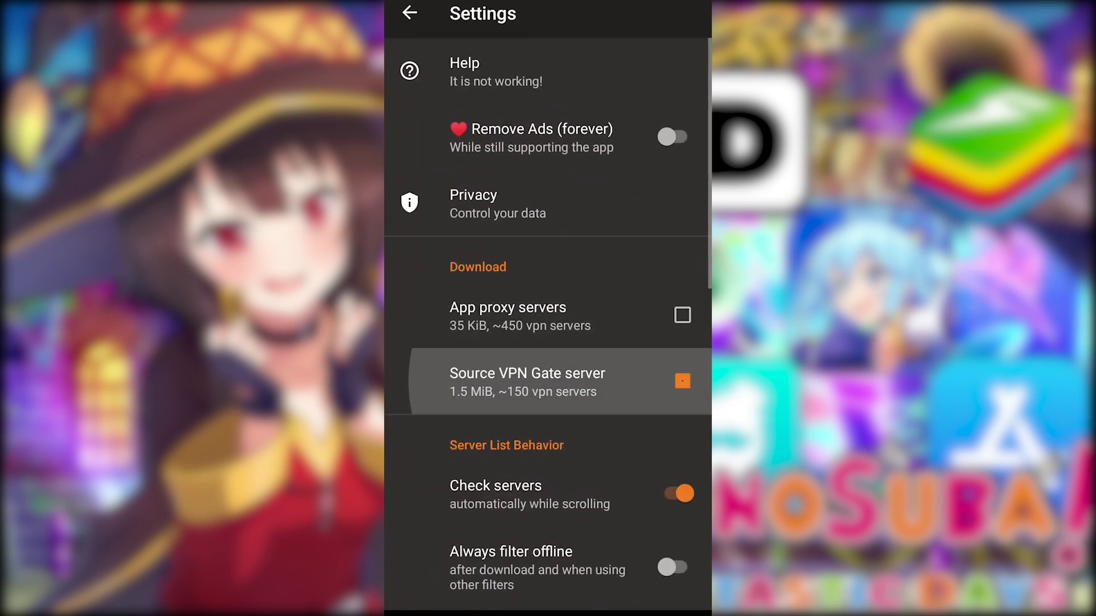
Reload the VPN Gate server list and filter it to show only Japan servers.
{"action": "left_click", "coordinate": [409, 12]}
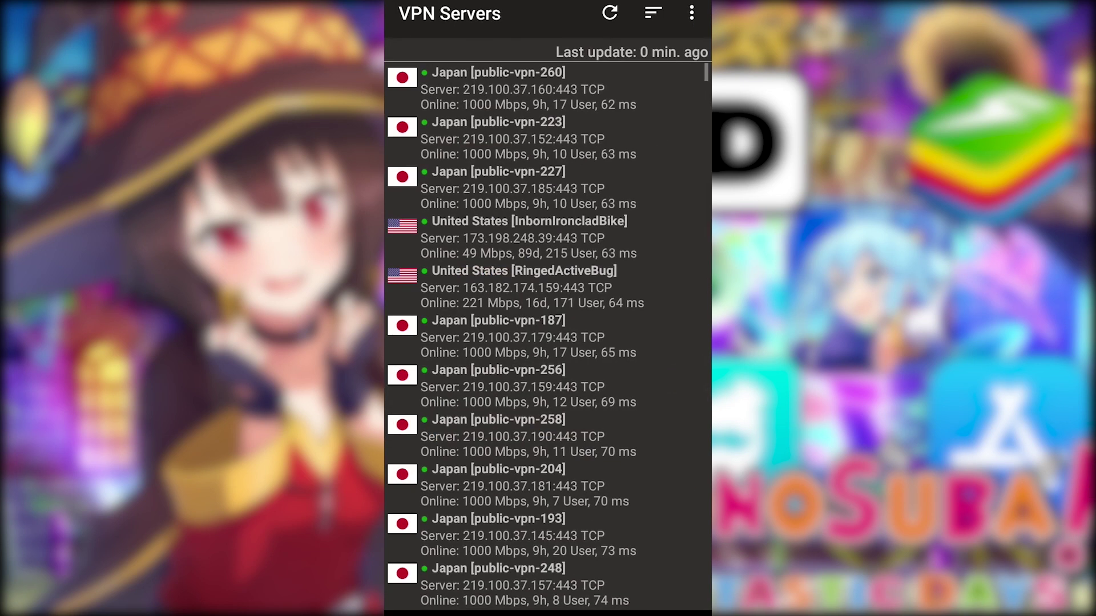
{"action": "left_click", "coordinate": [610, 13]}
{"action": "left_click", "coordinate": [528, 88]}
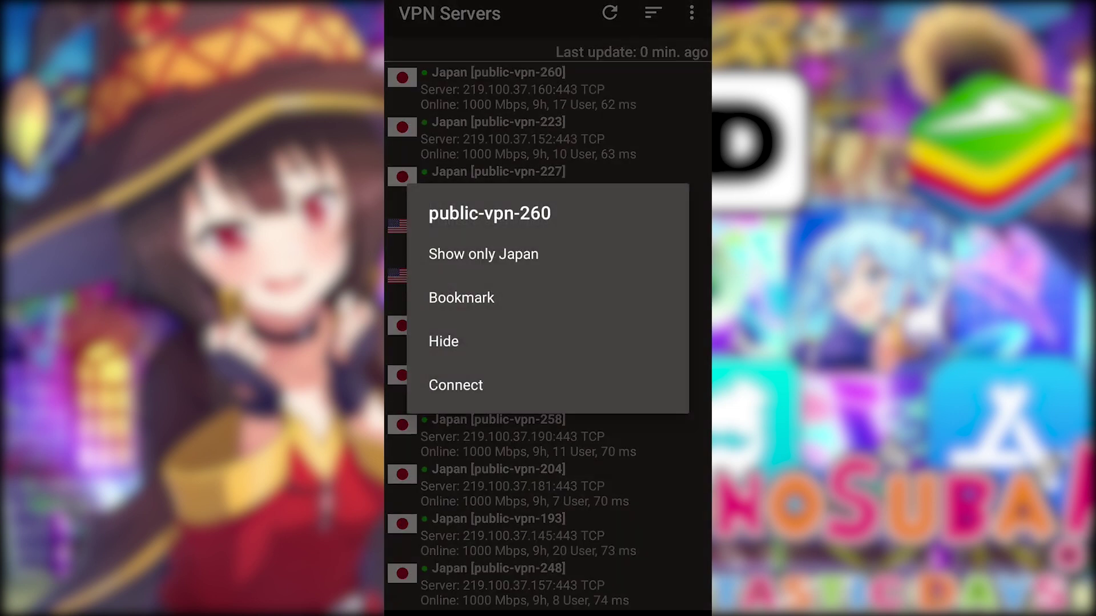
{"action": "left_click", "coordinate": [483, 254]}
Open the Server Details for the Japan server public-vpn-260.
{"action": "left_click", "coordinate": [513, 89]}
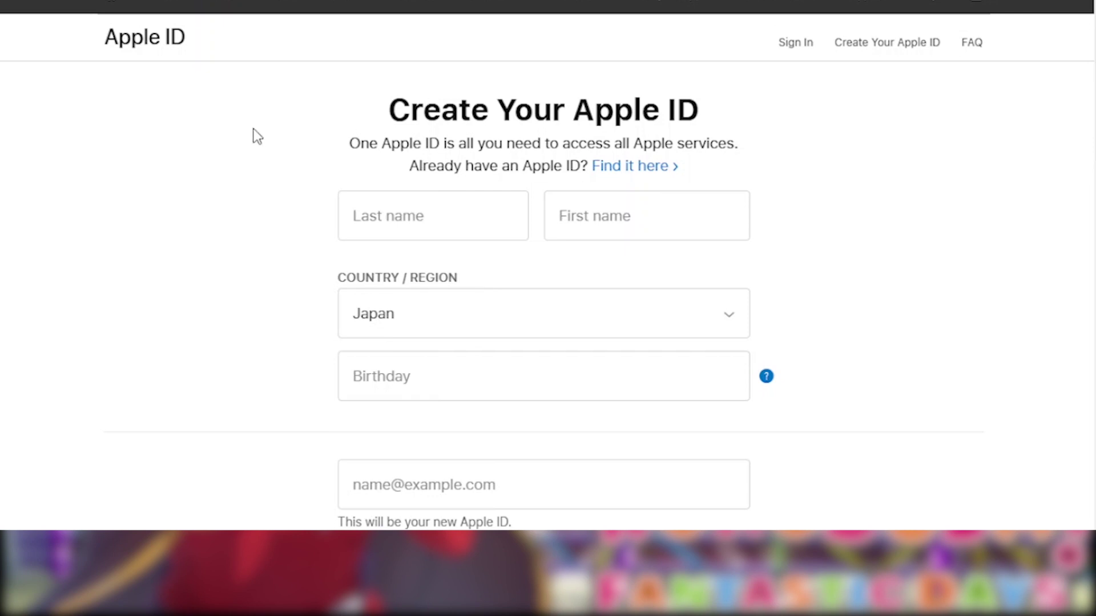
Enter the last name, first name and birthday on the Create Your Apple ID form.
{"action": "left_click", "coordinate": [450, 211]}
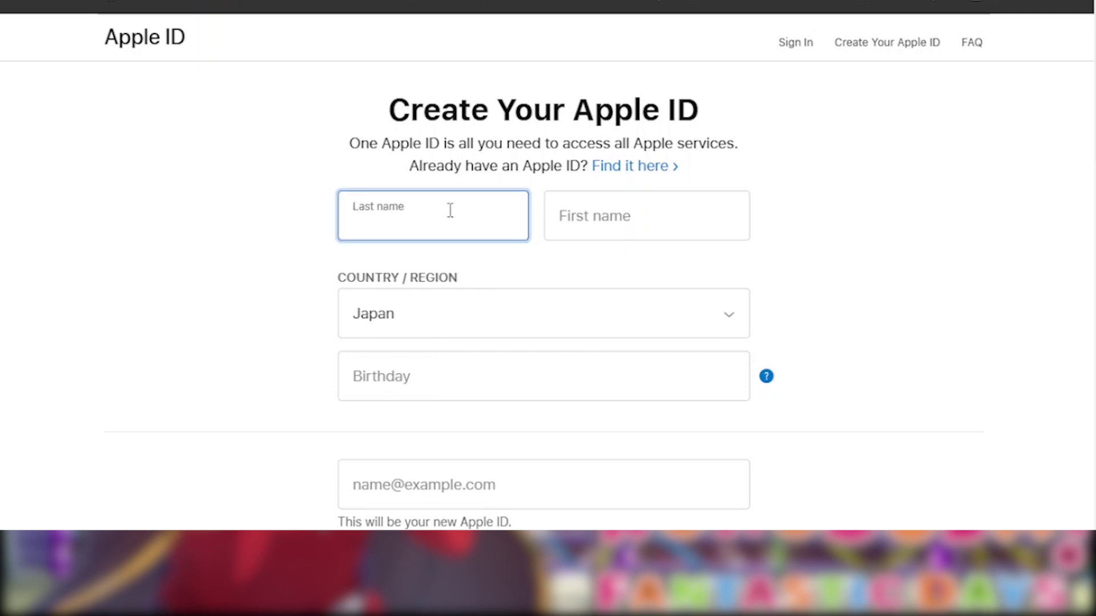
{"action": "type", "text": "naruto"}
{"action": "left_click", "coordinate": [578, 201]}
{"action": "type", "text": "h"}
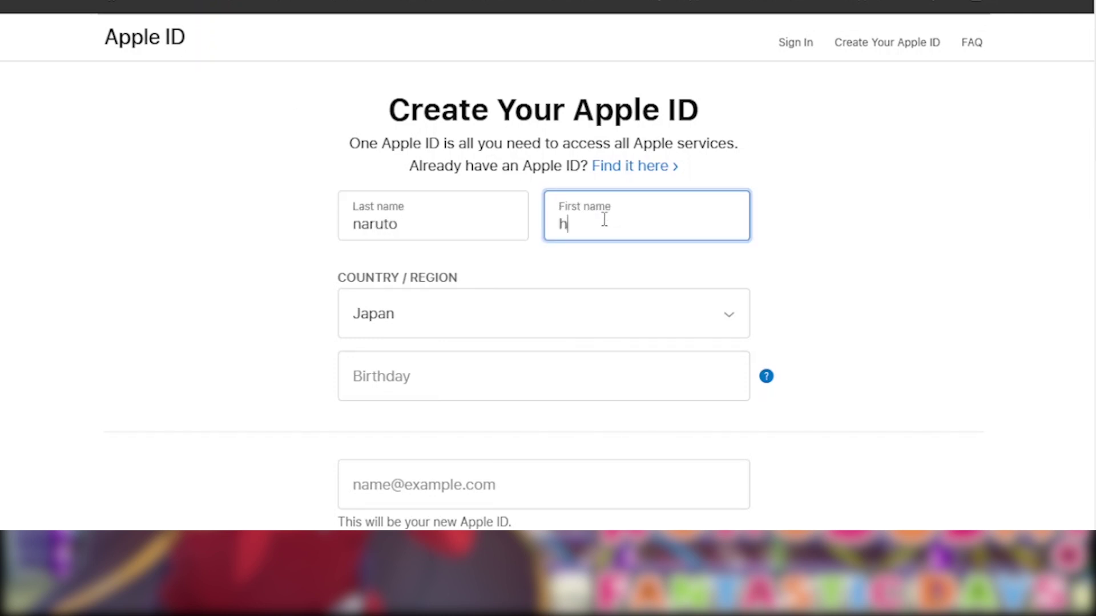
{"action": "type", "text": "ollow"}
{"action": "scroll", "coordinate": [451, 279], "scroll_direction": "down", "scroll_amount": 2}
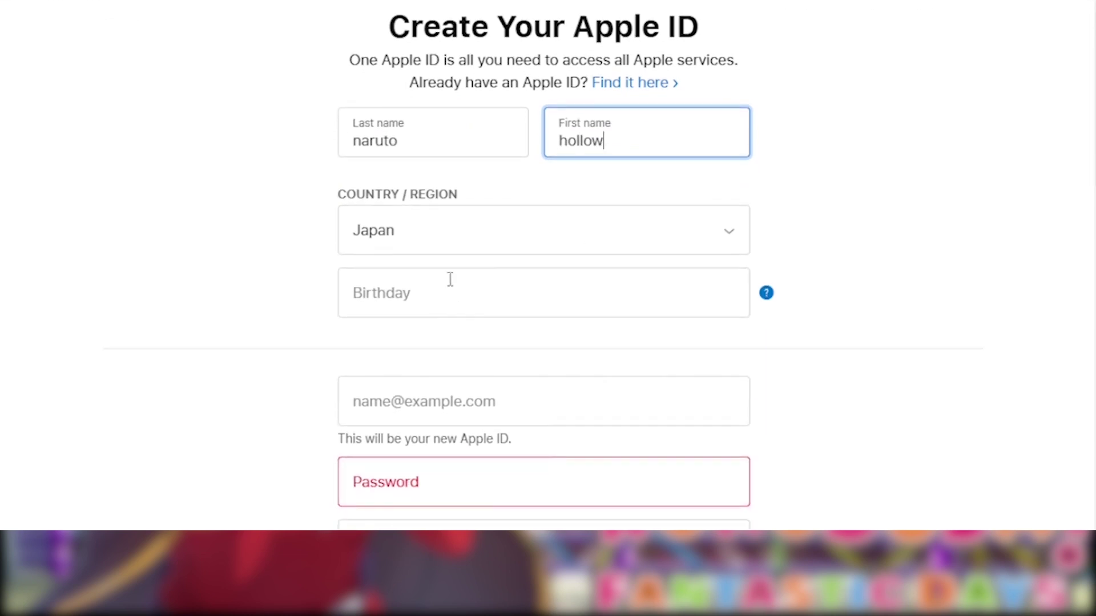
{"action": "left_click", "coordinate": [440, 287]}
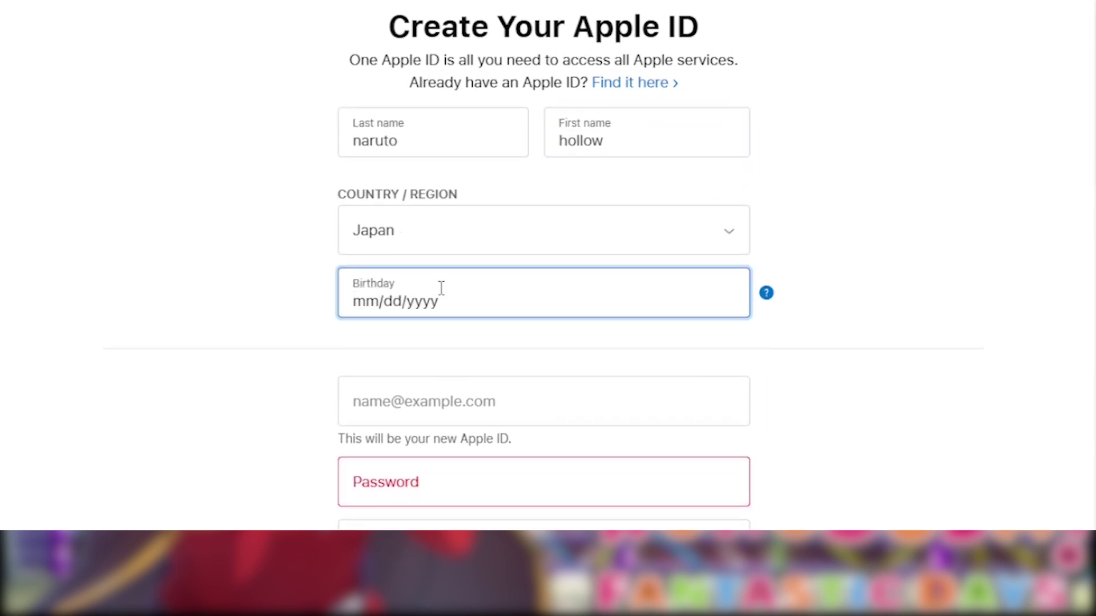
{"action": "type", "text": "02/12/2000"}
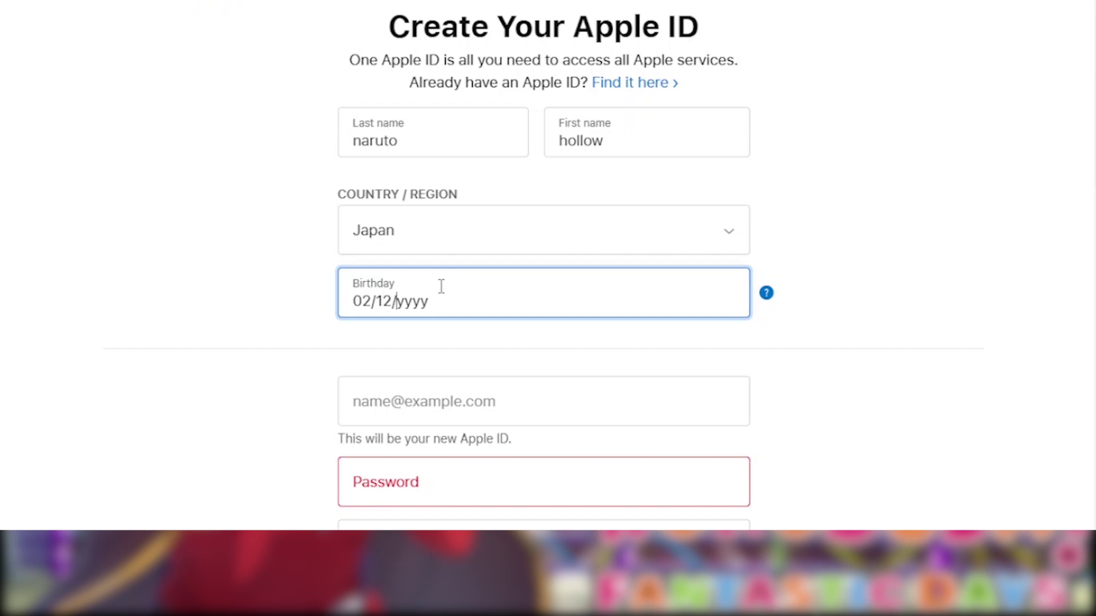
{"action": "left_click", "coordinate": [847, 247]}
Go through the e-mail, password, password confirmation and phone number fields.
{"action": "scroll", "coordinate": [523, 297], "scroll_direction": "down", "scroll_amount": 2}
{"action": "left_click", "coordinate": [466, 320]}
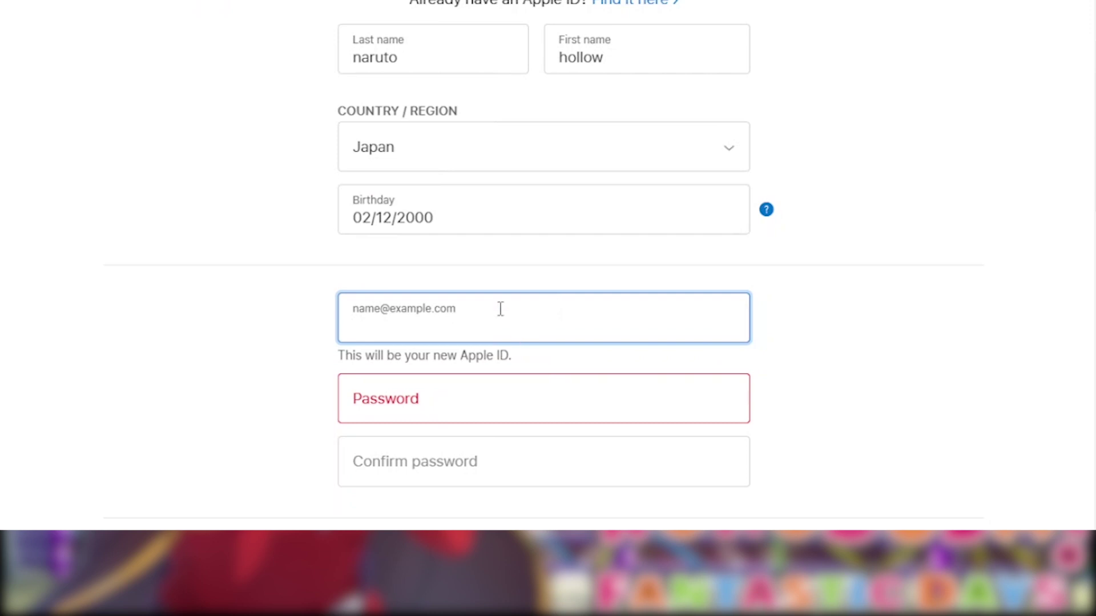
{"action": "scroll", "coordinate": [543, 316], "scroll_direction": "down", "scroll_amount": 3}
{"action": "left_click", "coordinate": [496, 238]}
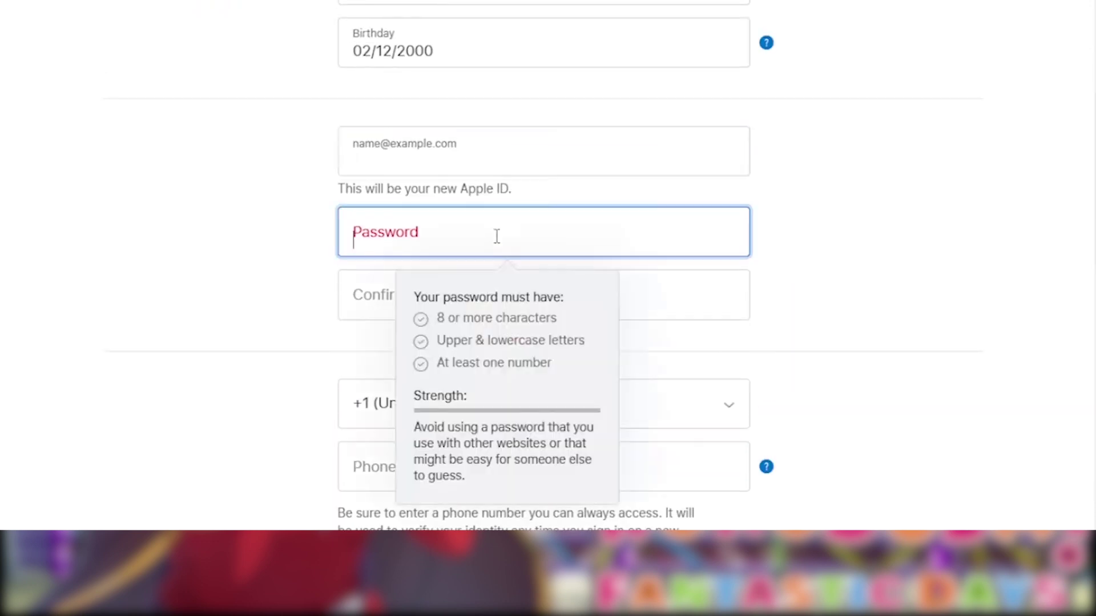
{"action": "key", "text": "Tab"}
{"action": "scroll", "coordinate": [465, 275], "scroll_direction": "down", "scroll_amount": 3}
{"action": "left_click", "coordinate": [462, 294]}
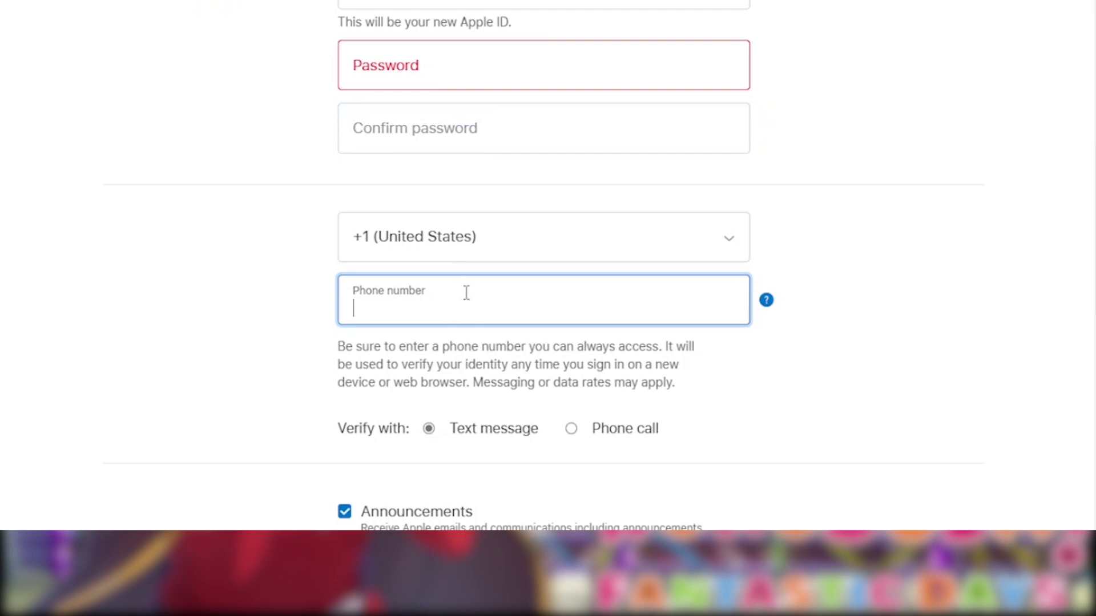
{"action": "scroll", "coordinate": [464, 291], "scroll_direction": "down", "scroll_amount": 2}
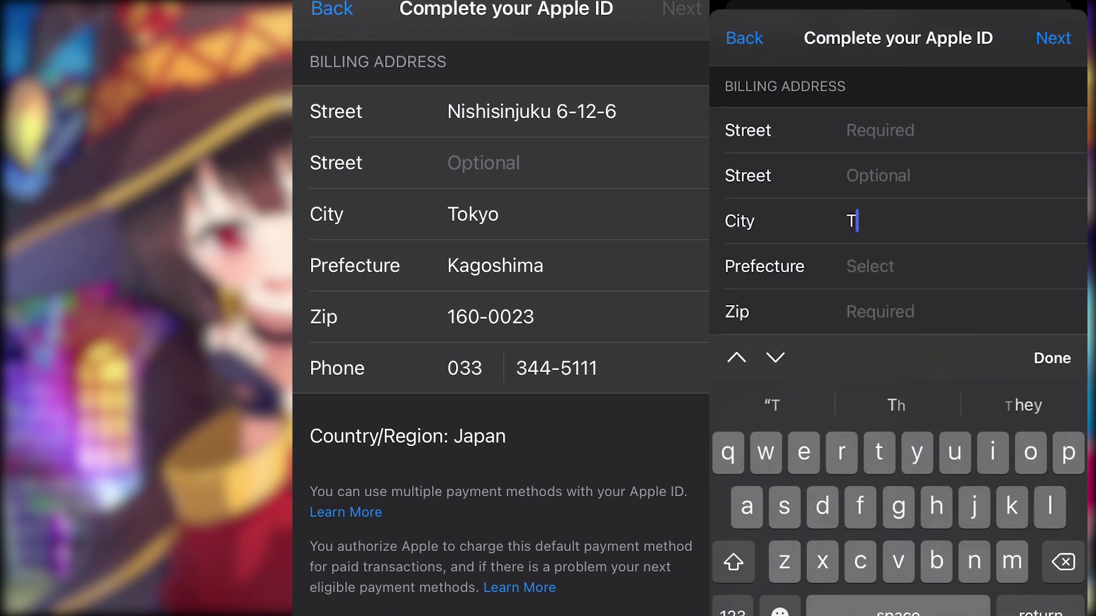
Fill in the billing city, zip code and street address, correcting typos.
{"action": "type", "text": "okyo"}
{"action": "left_click", "coordinate": [879, 311]}
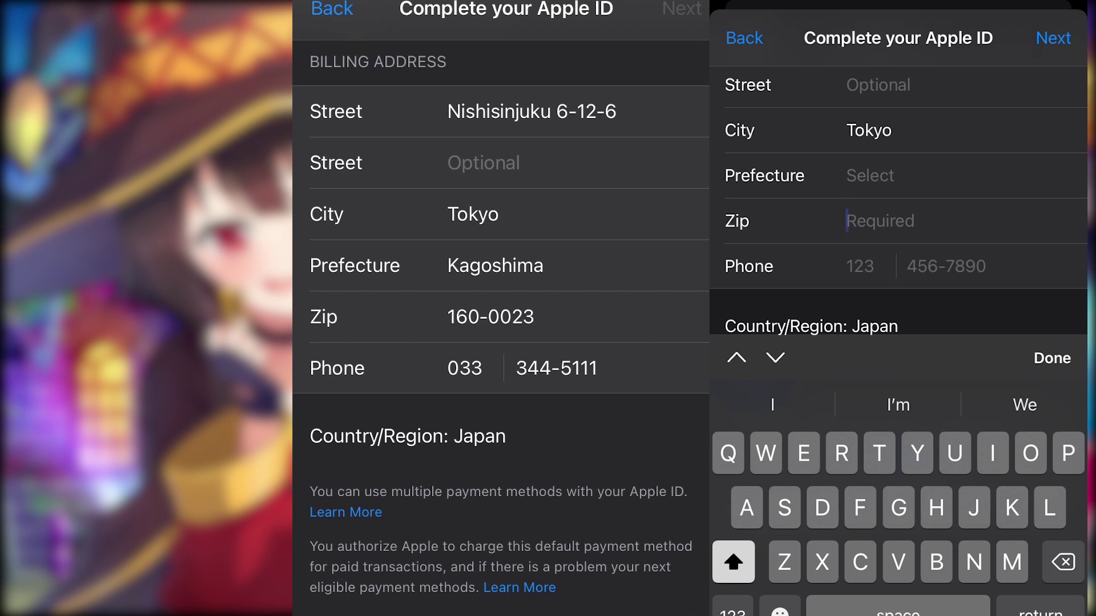
{"action": "type", "text": "160"}
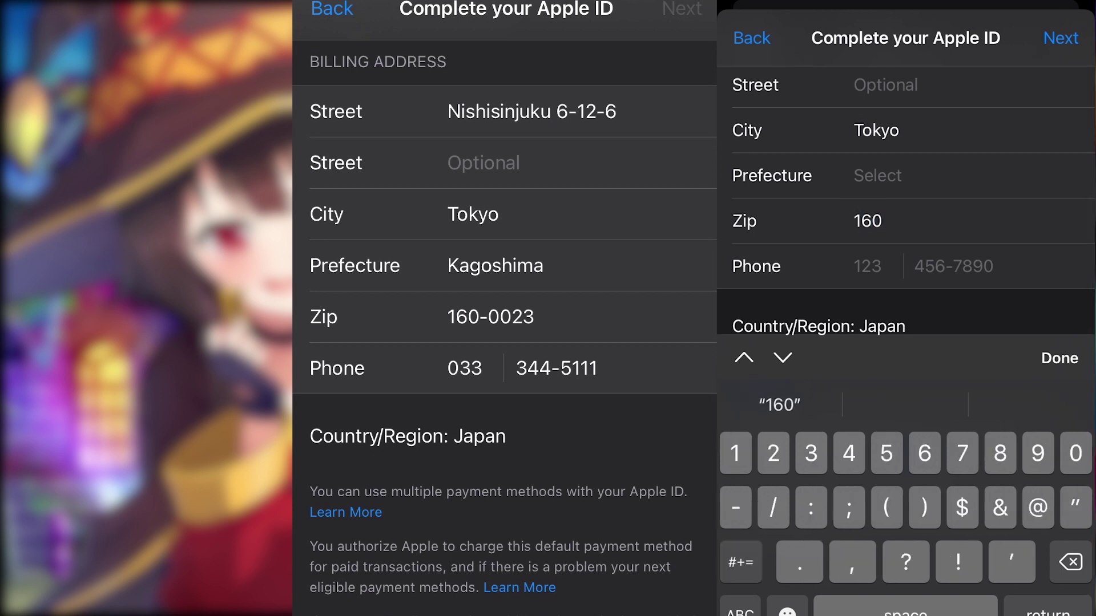
{"action": "type", "text": "-0023"}
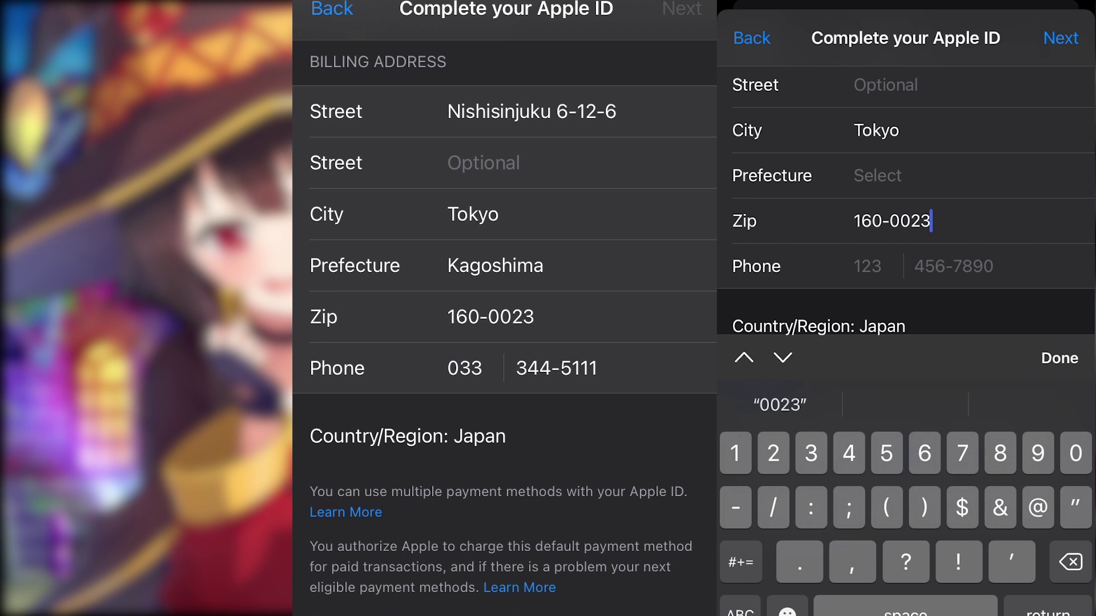
{"action": "scroll", "coordinate": [906, 171], "scroll_direction": "up", "scroll_amount": 3}
{"action": "left_click", "coordinate": [890, 115]}
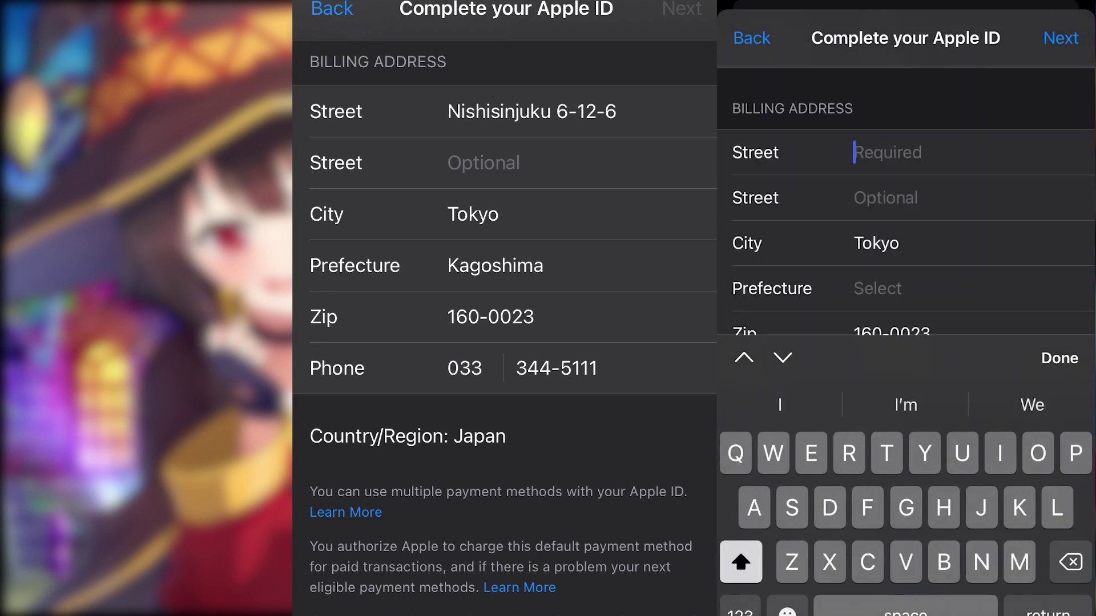
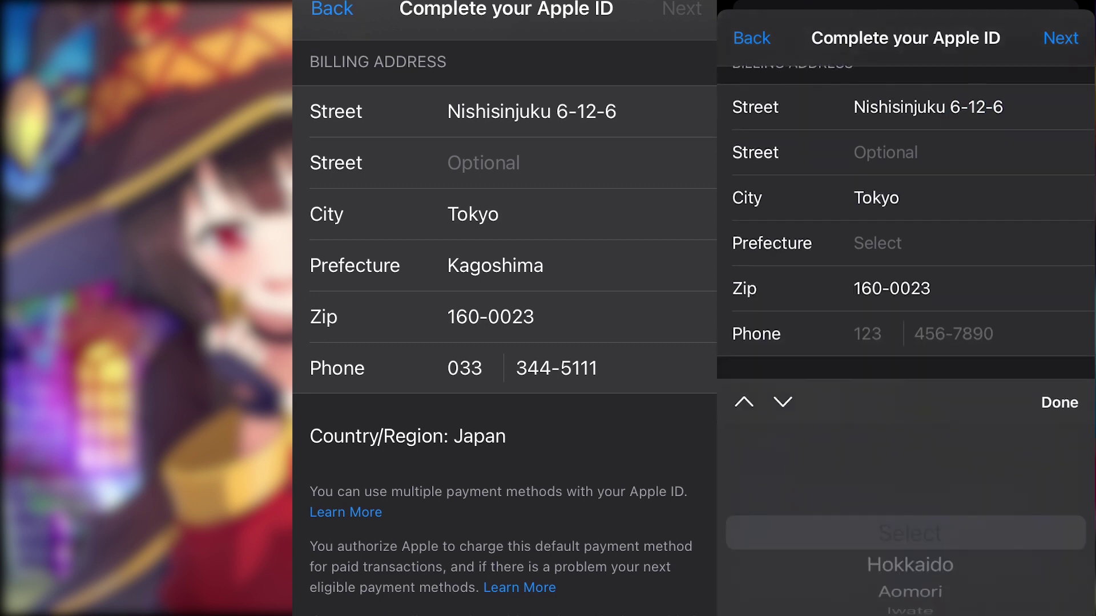
Set the billing address prefecture to Kagoshima.
{"action": "left_click", "coordinate": [877, 288]}
{"action": "scroll", "coordinate": [910, 533], "scroll_direction": "down", "scroll_amount": 15}
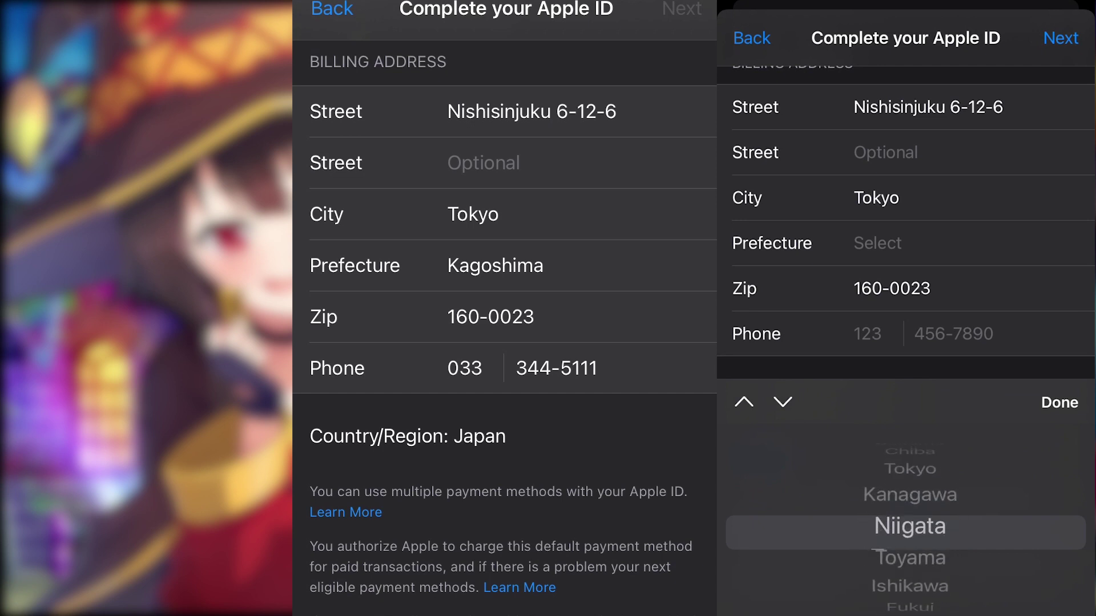
{"action": "scroll", "coordinate": [911, 533], "scroll_direction": "down", "scroll_amount": 10}
{"action": "left_click", "coordinate": [1059, 402]}
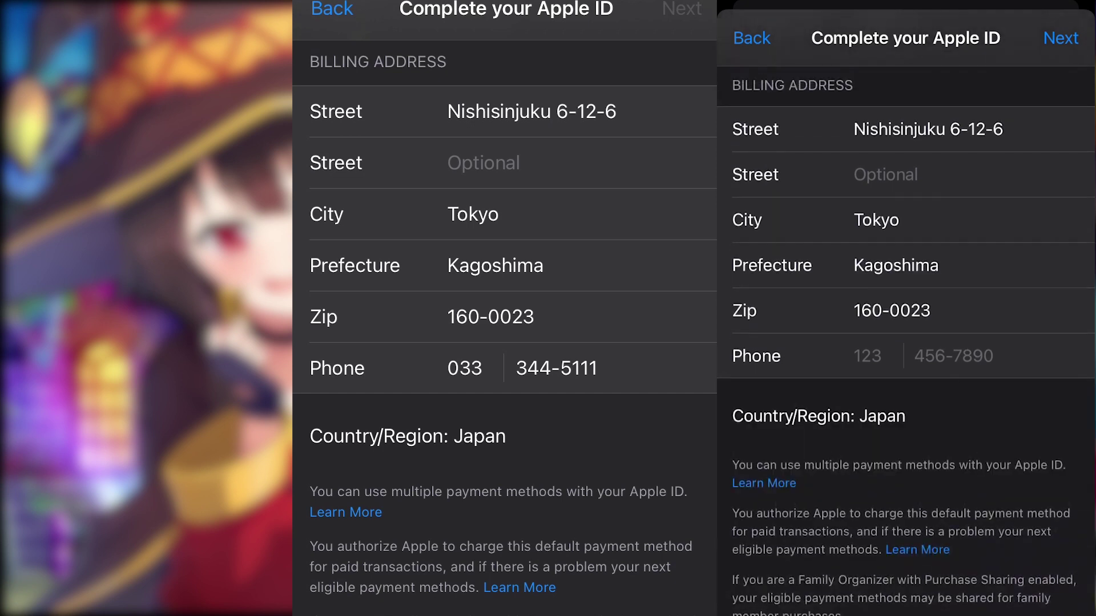
Enter the phone area code and number, fixing the mistyped digits.
{"action": "left_click", "coordinate": [866, 356]}
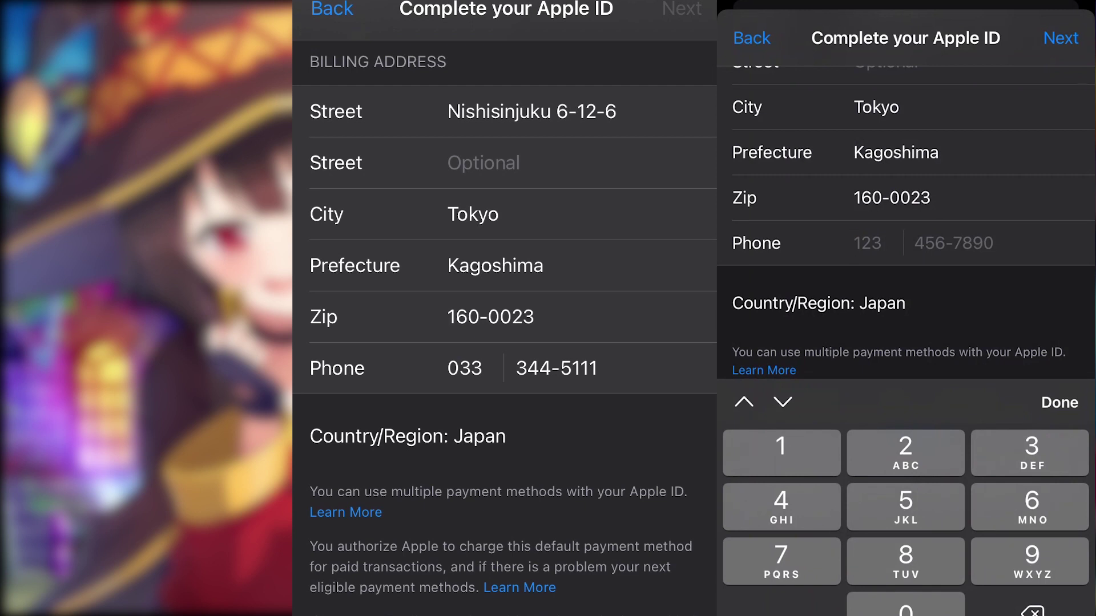
{"action": "type", "text": "03"}
{"action": "left_click", "coordinate": [914, 243]}
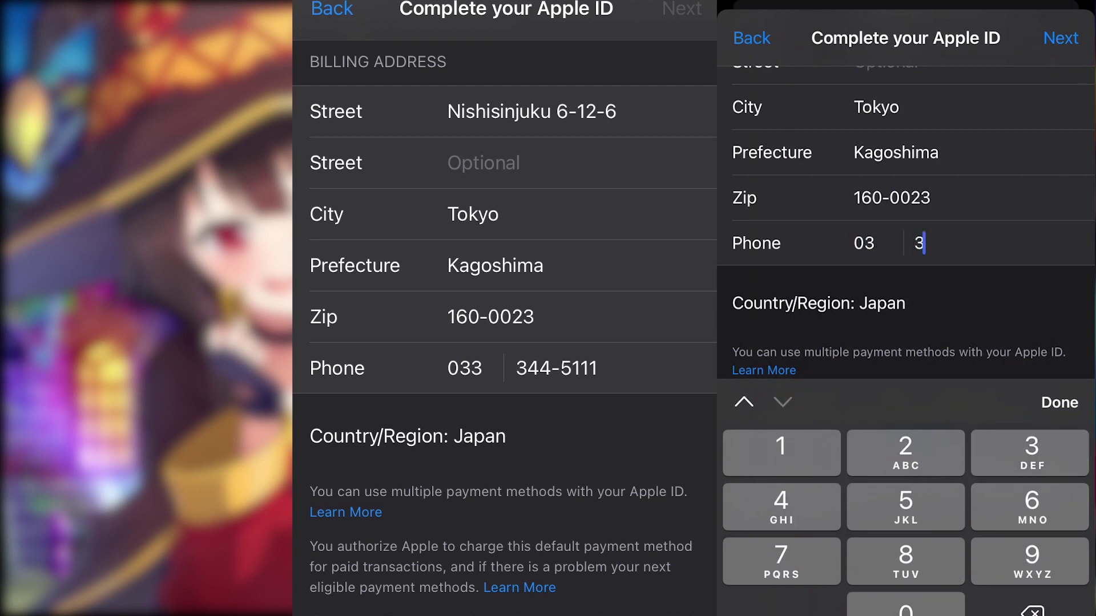
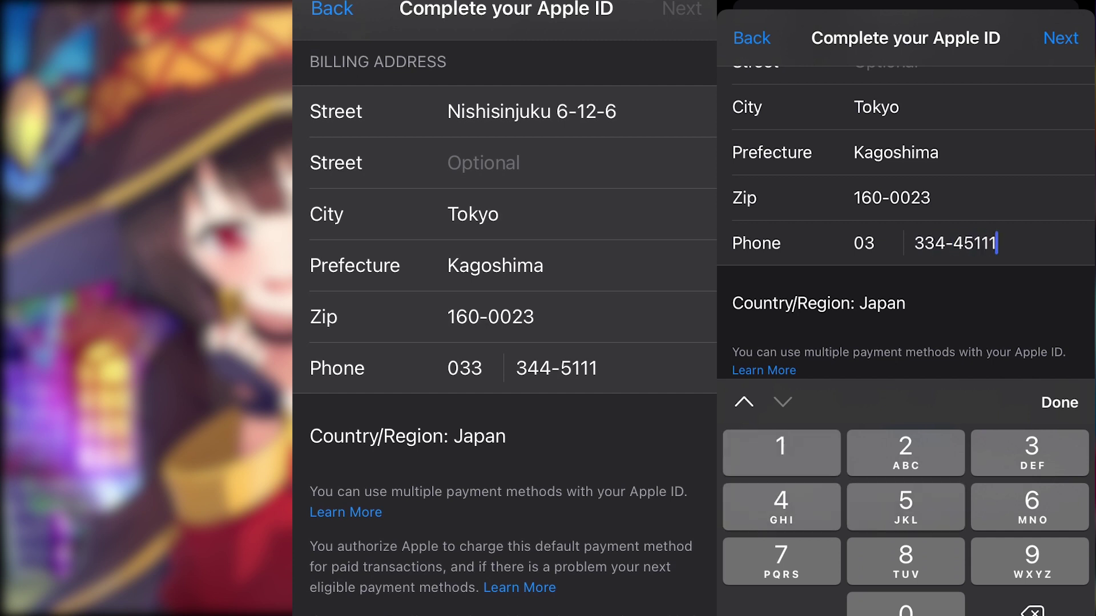
{"action": "left_click", "coordinate": [865, 243]}
{"action": "type", "text": "3"}
{"action": "left_click", "coordinate": [914, 243]}
{"action": "left_click", "coordinate": [945, 243]}
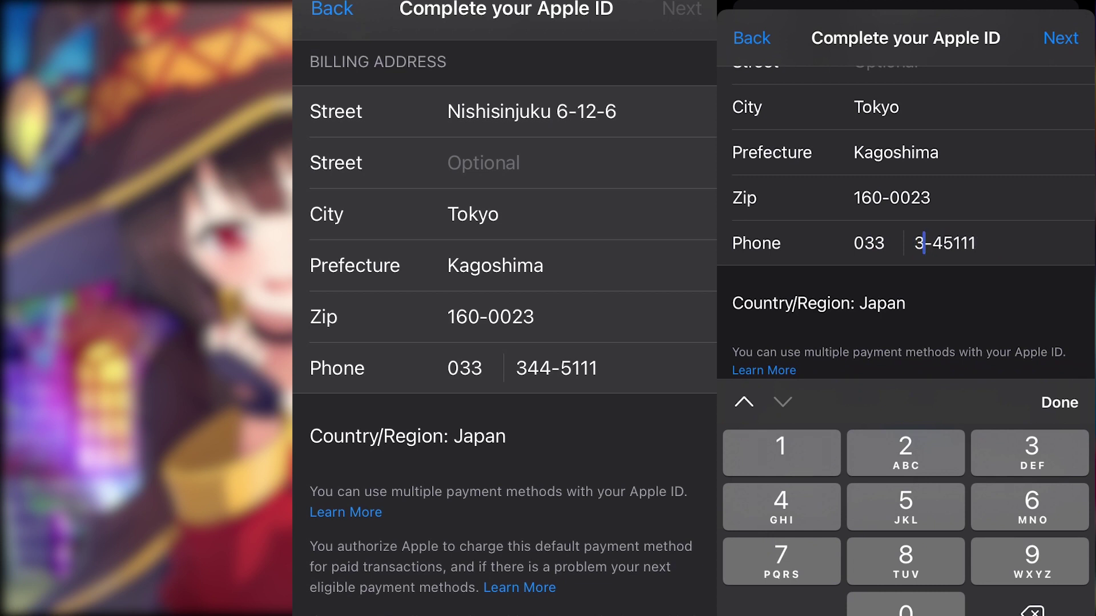
{"action": "key", "text": "BackSpace"}
{"action": "left_click", "coordinate": [1059, 402]}
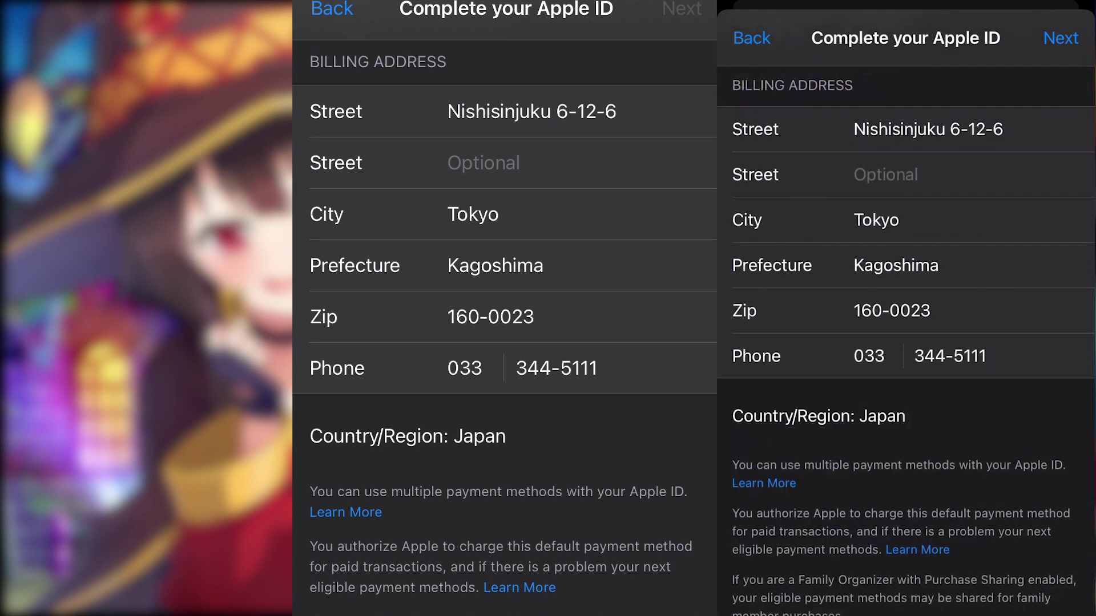
Continue to the next page and enter the phonetic last and first names.
{"action": "left_click", "coordinate": [1060, 38]}
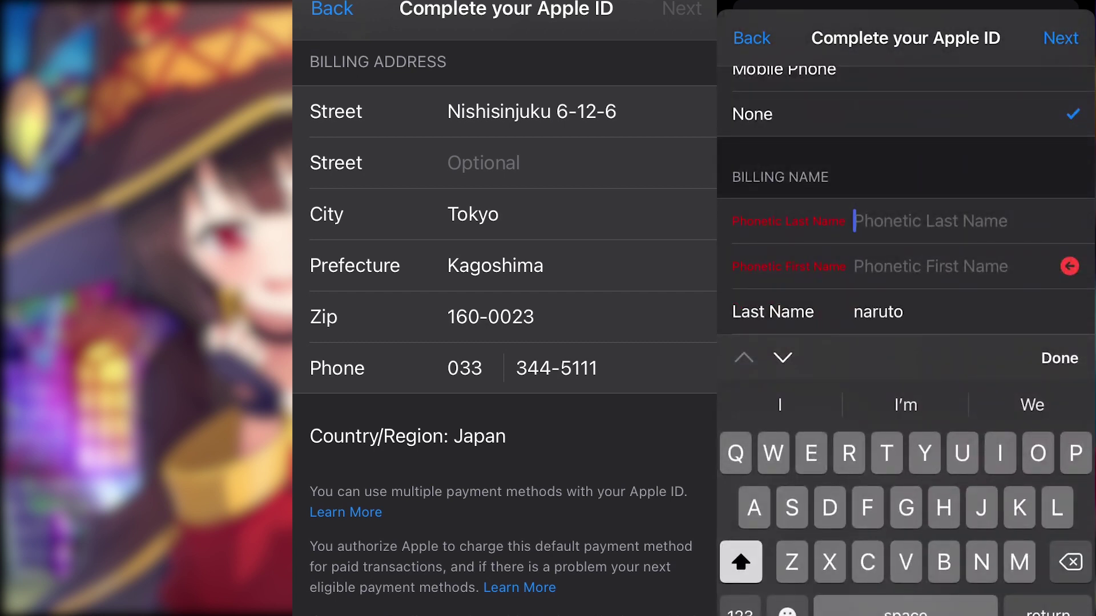
{"action": "type", "text": "Naruto"}
{"action": "left_click", "coordinate": [930, 266]}
{"action": "type", "text": "Hollow"}
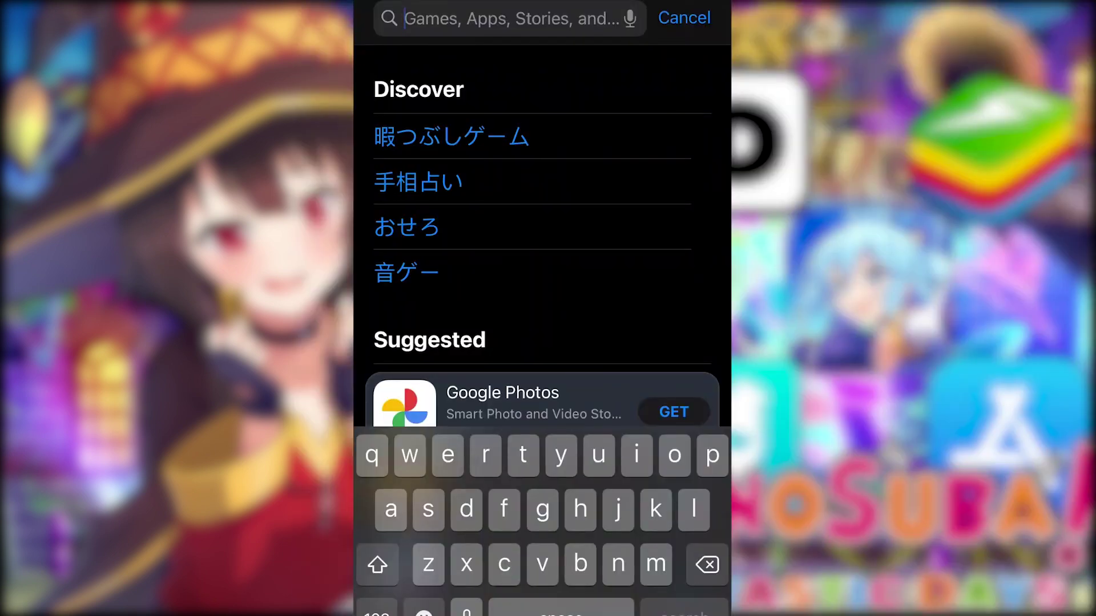
Search the App Store for konosuba using the suggestion after typing kono.
{"action": "type", "text": "ko"}
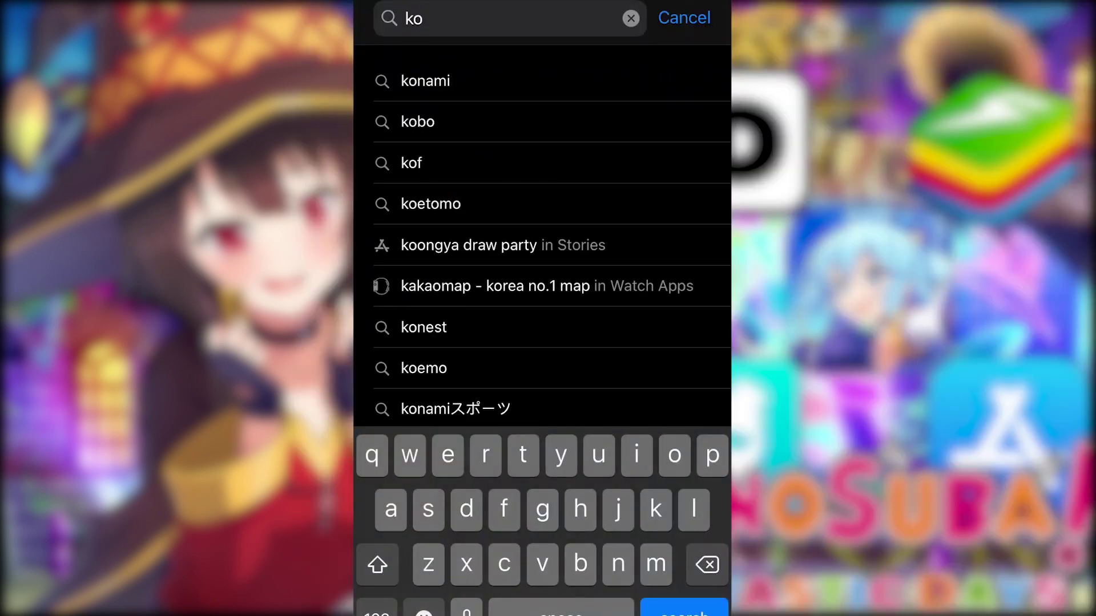
{"action": "key", "text": "BackSpace"}
{"action": "key", "text": "BackSpace"}
{"action": "type", "text": "kono"}
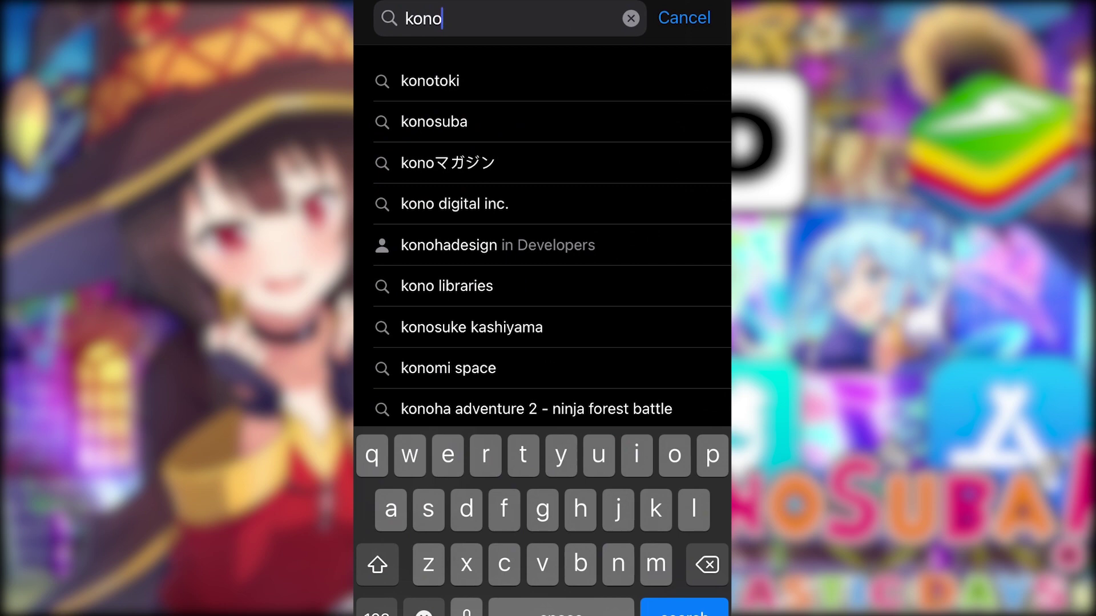
{"action": "left_click", "coordinate": [434, 121]}
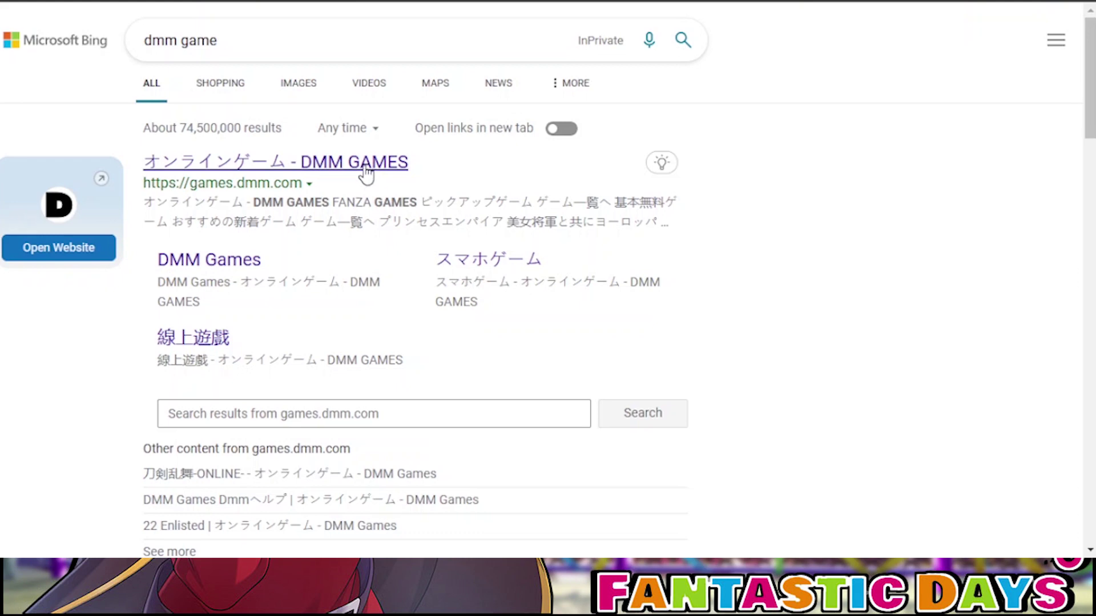
Open the DMM GAME PLAYER公式ページ from Bing and scroll to the インストール手順 section.
{"action": "scroll", "coordinate": [436, 228], "scroll_direction": "down", "scroll_amount": 10}
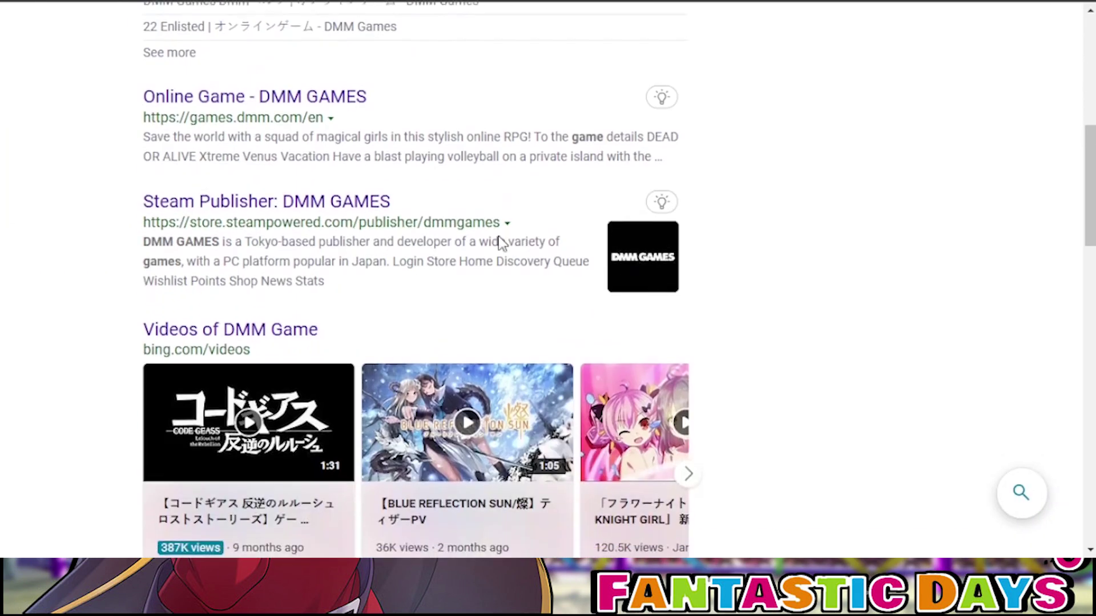
{"action": "scroll", "coordinate": [481, 280], "scroll_direction": "down", "scroll_amount": 5}
{"action": "scroll", "coordinate": [480, 287], "scroll_direction": "up", "scroll_amount": 1}
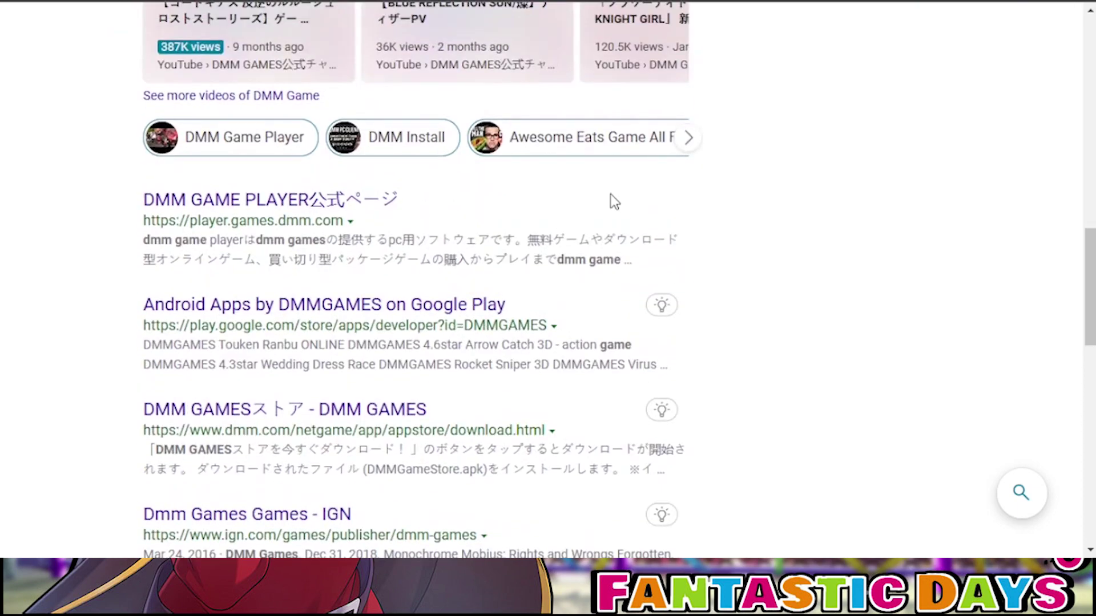
{"action": "left_click", "coordinate": [323, 206]}
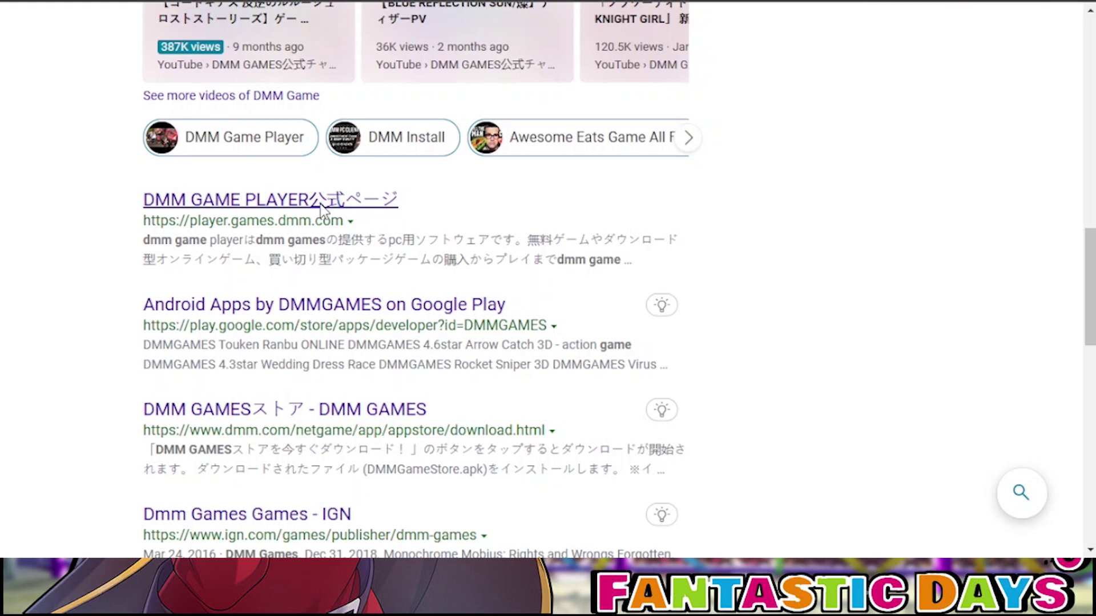
{"action": "scroll", "coordinate": [228, 297], "scroll_direction": "down", "scroll_amount": 6}
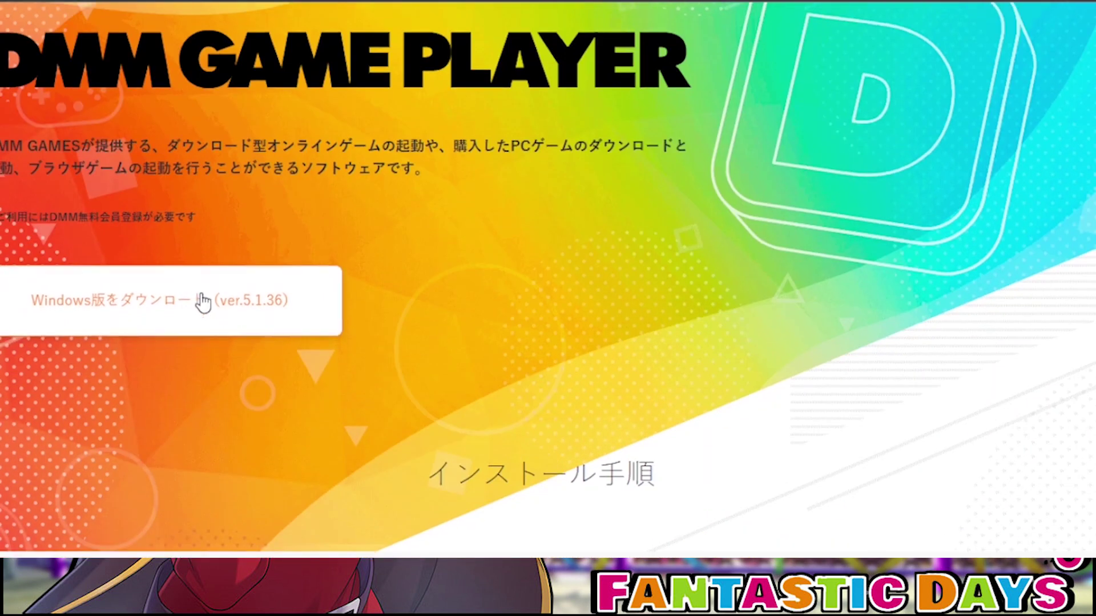
{"action": "scroll", "coordinate": [212, 129], "scroll_direction": "up", "scroll_amount": 4}
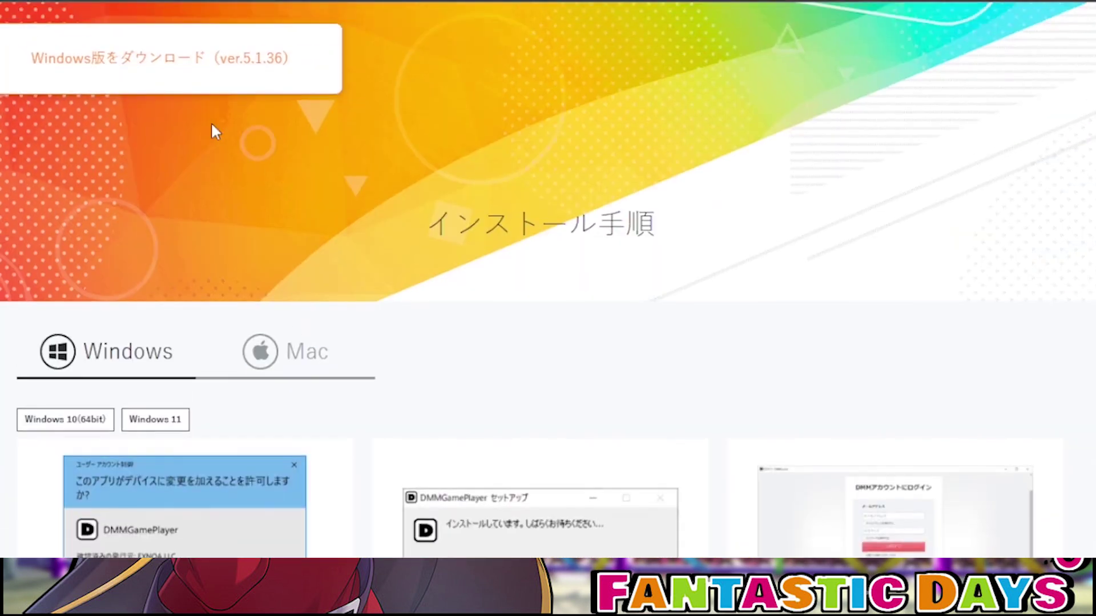
{"action": "scroll", "coordinate": [514, 183], "scroll_direction": "down", "scroll_amount": 3}
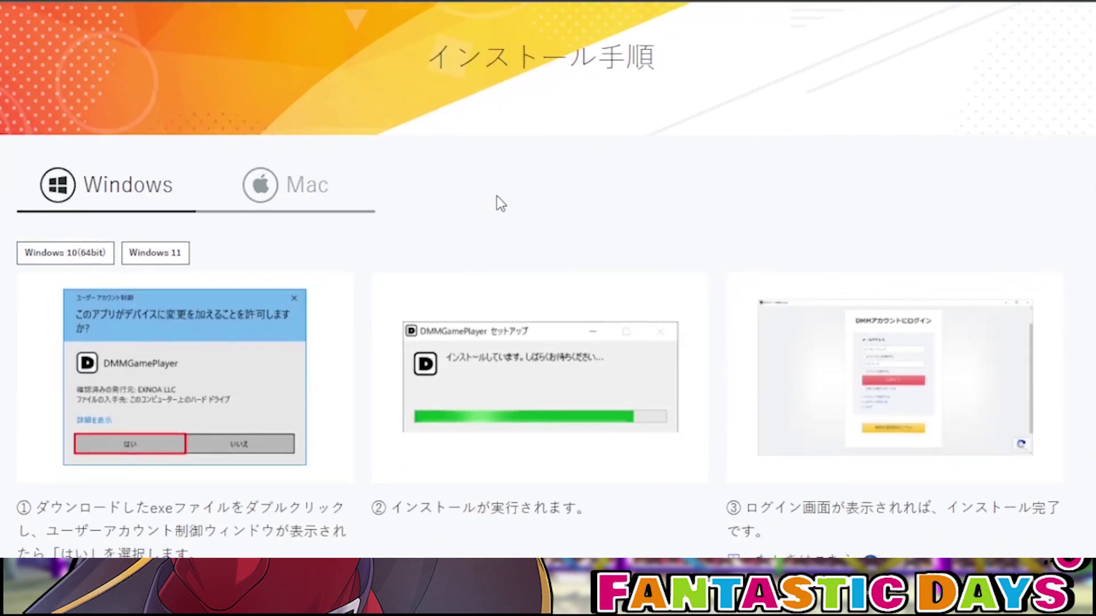
{"action": "scroll", "coordinate": [489, 171], "scroll_direction": "up", "scroll_amount": 7}
{"action": "scroll", "coordinate": [262, 268], "scroll_direction": "down", "scroll_amount": 8}
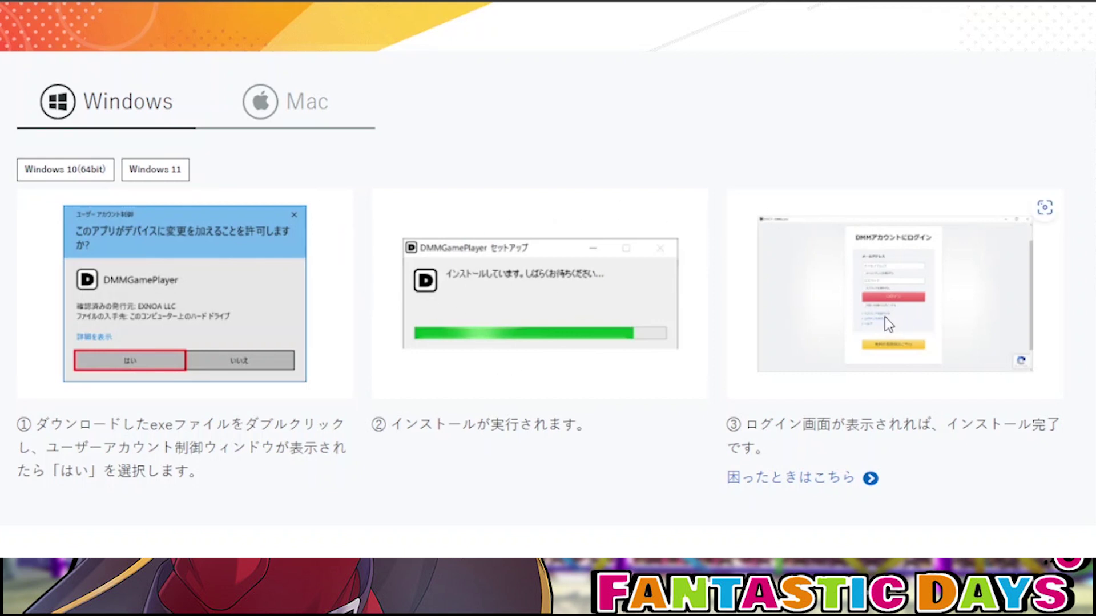
{"action": "scroll", "coordinate": [888, 324], "scroll_direction": "up", "scroll_amount": 3}
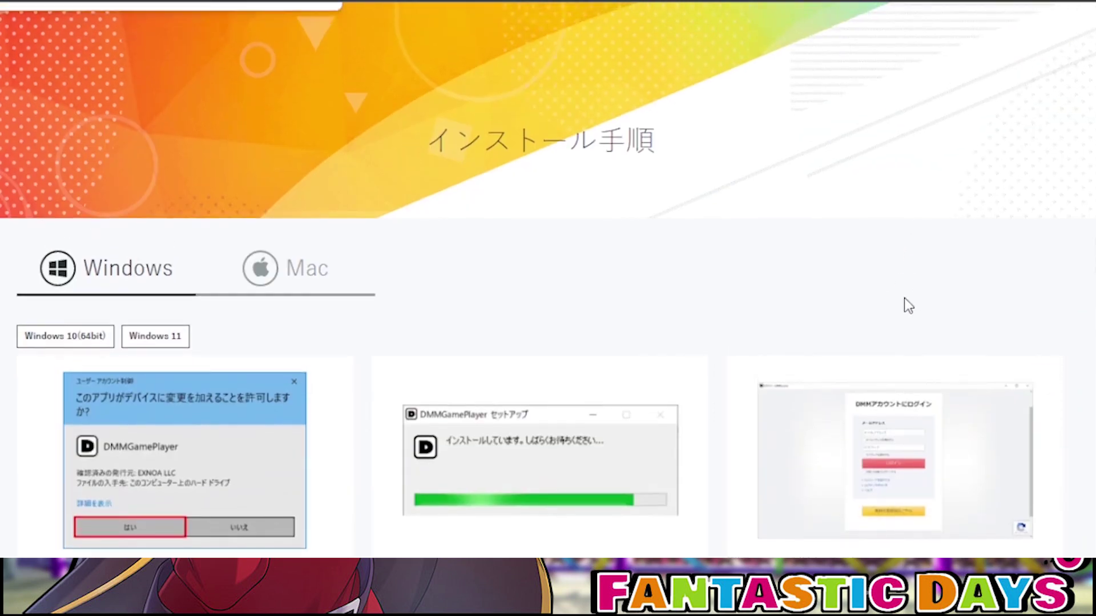
{"action": "scroll", "coordinate": [905, 299], "scroll_direction": "down", "scroll_amount": 2}
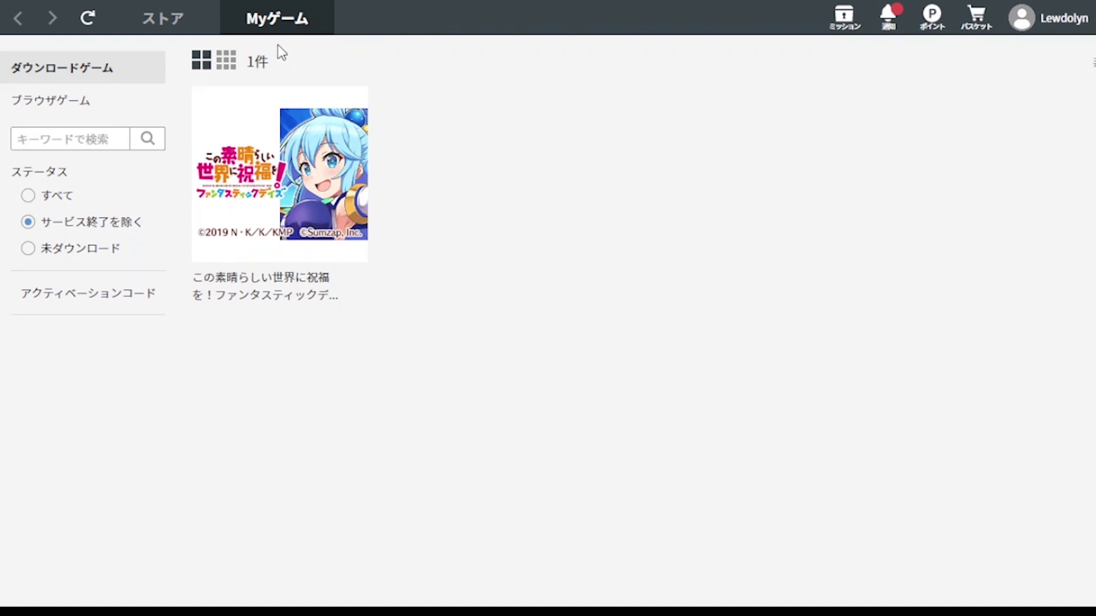
Search the ストア for konosuba and open the ファンタスティックデイズ store page.
{"action": "left_click", "coordinate": [152, 30]}
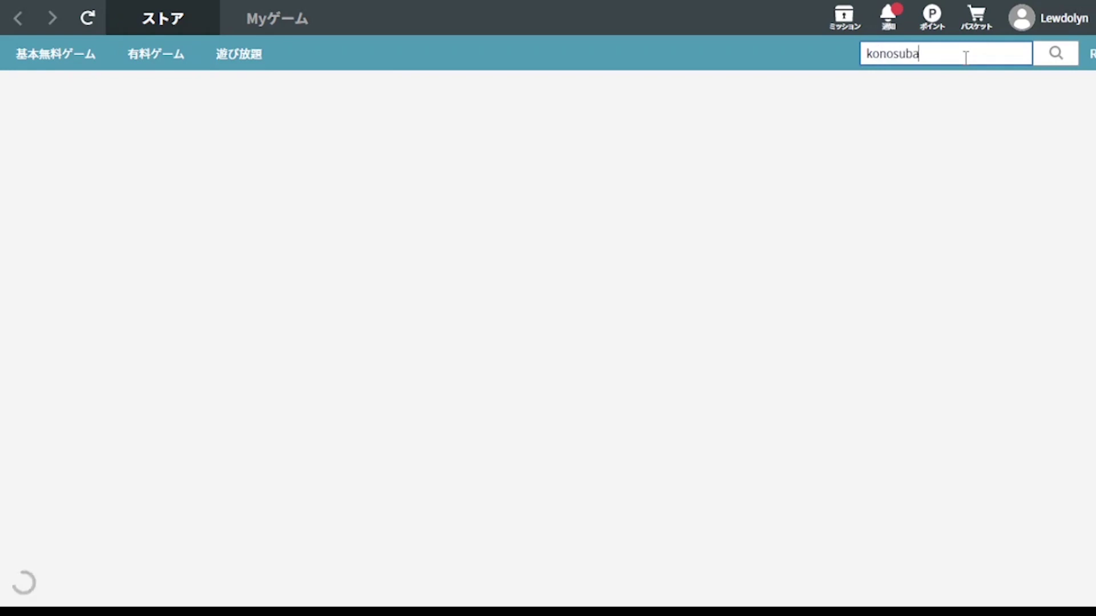
{"action": "key", "text": "Return"}
{"action": "left_click", "coordinate": [119, 277]}
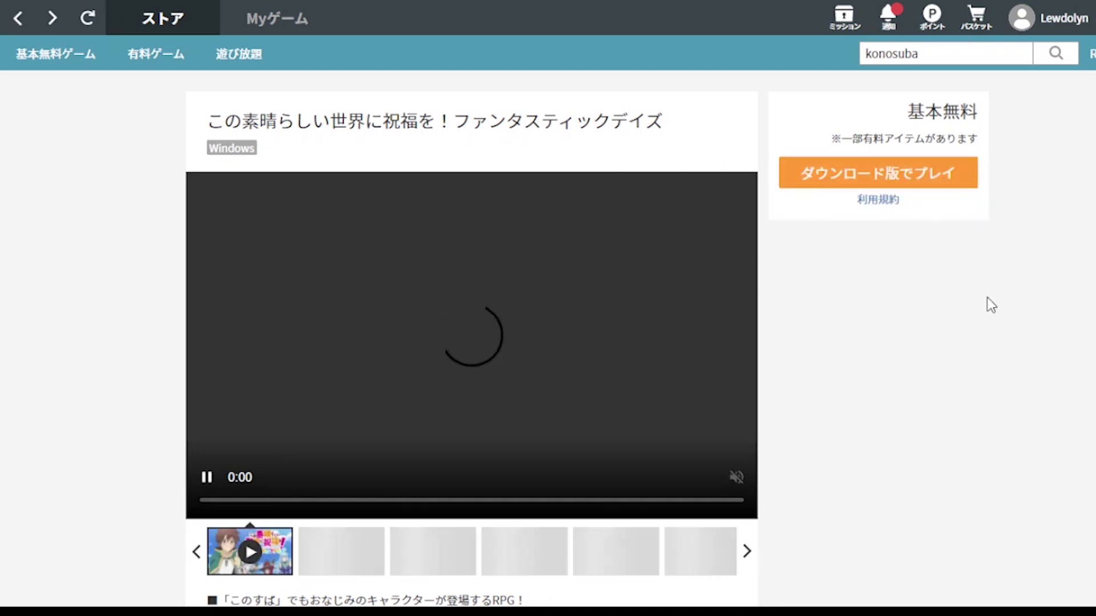
{"action": "scroll", "coordinate": [1082, 369], "scroll_direction": "down", "scroll_amount": 2}
{"action": "scroll", "coordinate": [1082, 373], "scroll_direction": "up", "scroll_amount": 2}
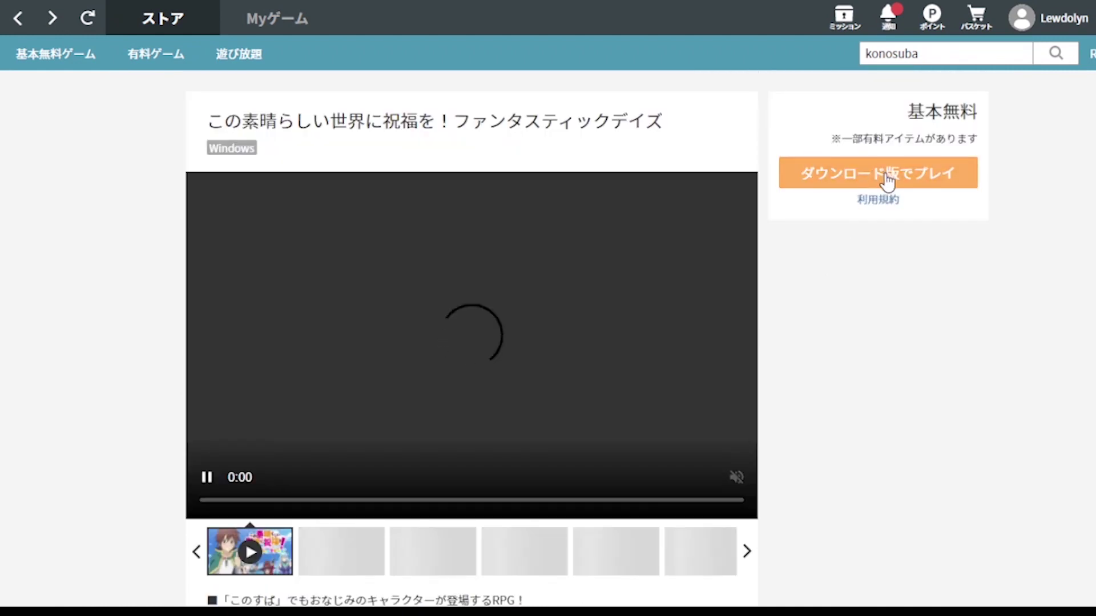
{"action": "scroll", "coordinate": [873, 311], "scroll_direction": "down", "scroll_amount": 6}
{"action": "scroll", "coordinate": [904, 335], "scroll_direction": "up", "scroll_amount": 6}
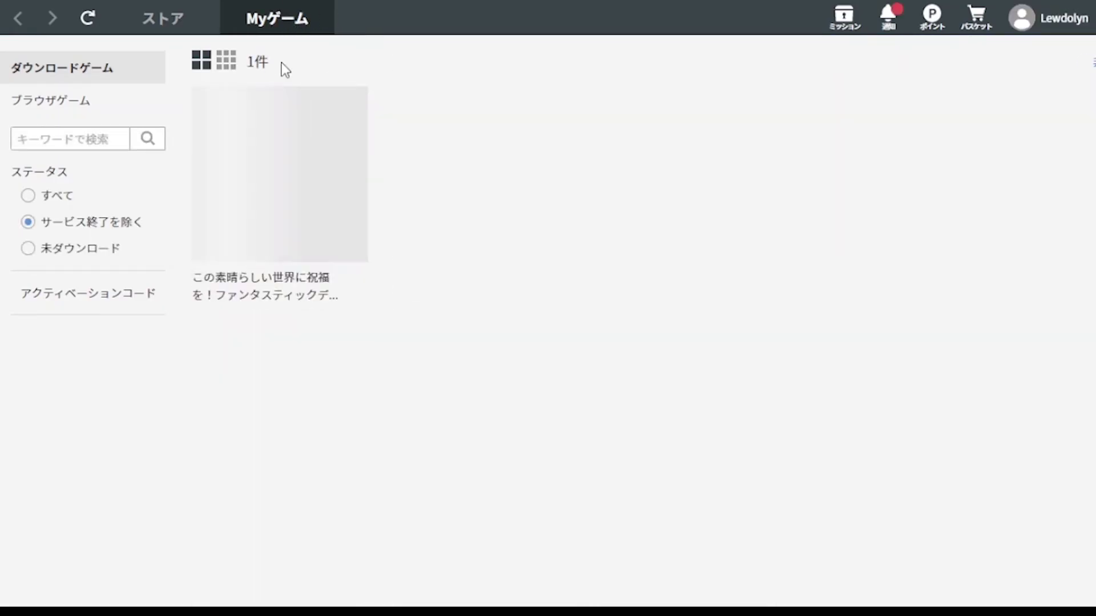
Launch KonoSuba via ダウンロード版でプレイ in Myゲーム, then refresh the library.
{"action": "mouse_move", "coordinate": [315, 149]}
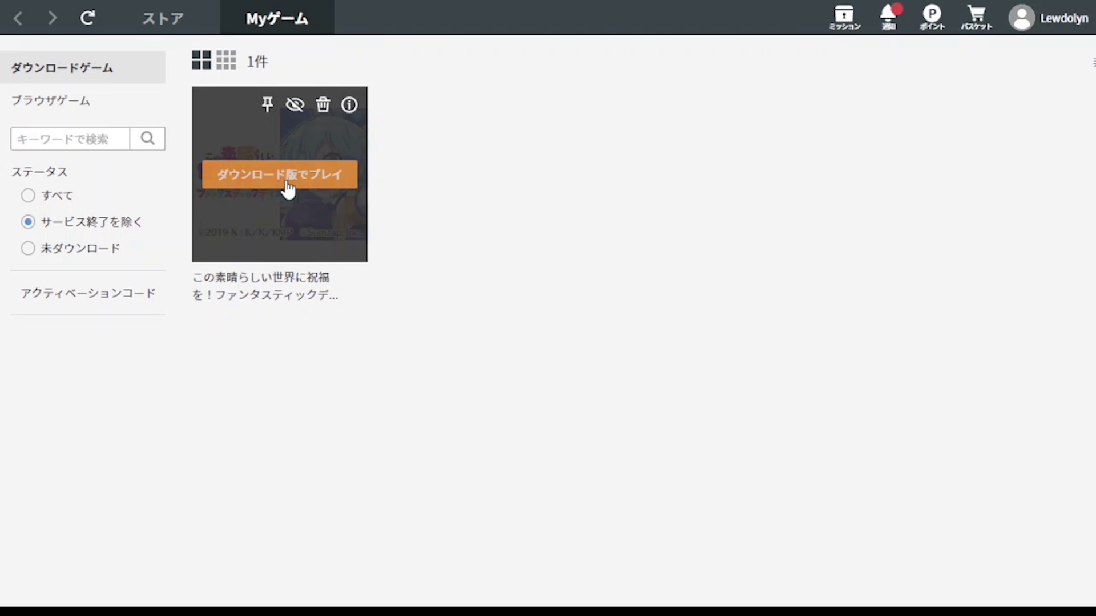
{"action": "left_click", "coordinate": [288, 190]}
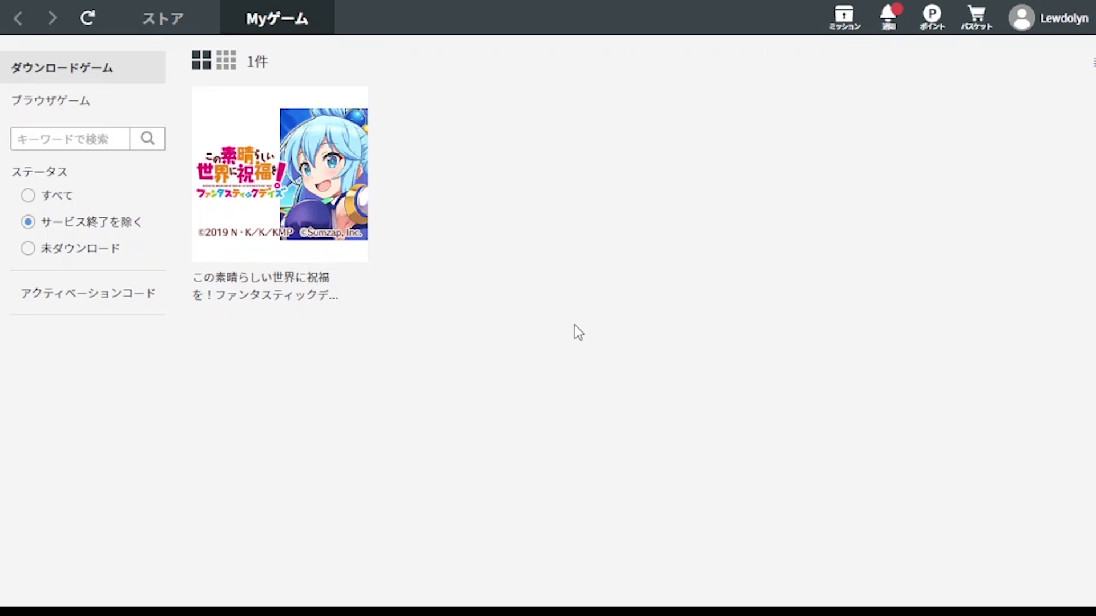
{"action": "mouse_move", "coordinate": [269, 147]}
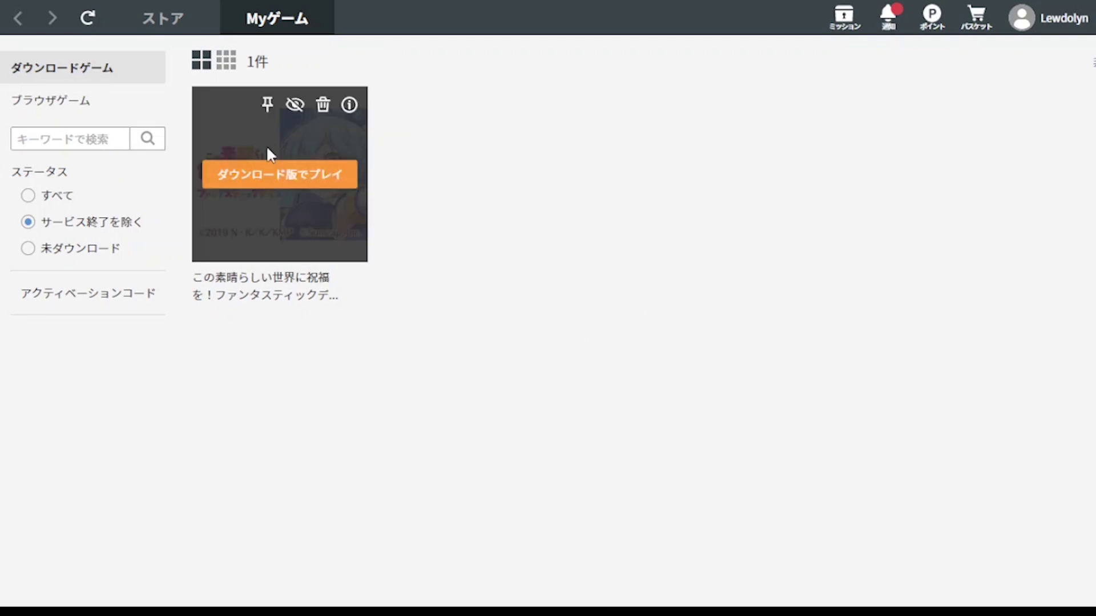
{"action": "left_click", "coordinate": [87, 20]}
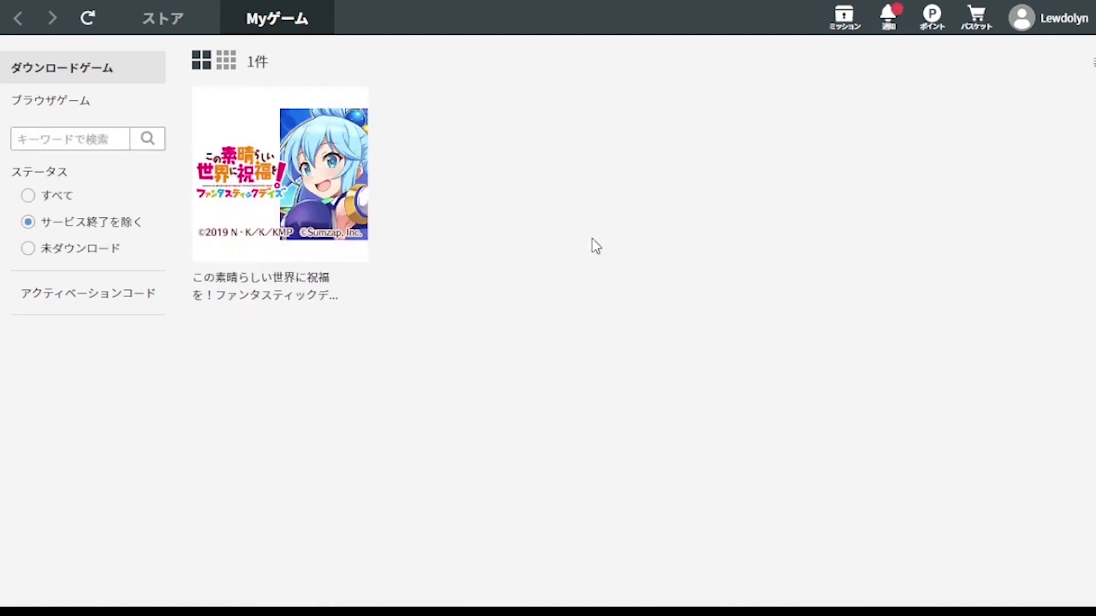